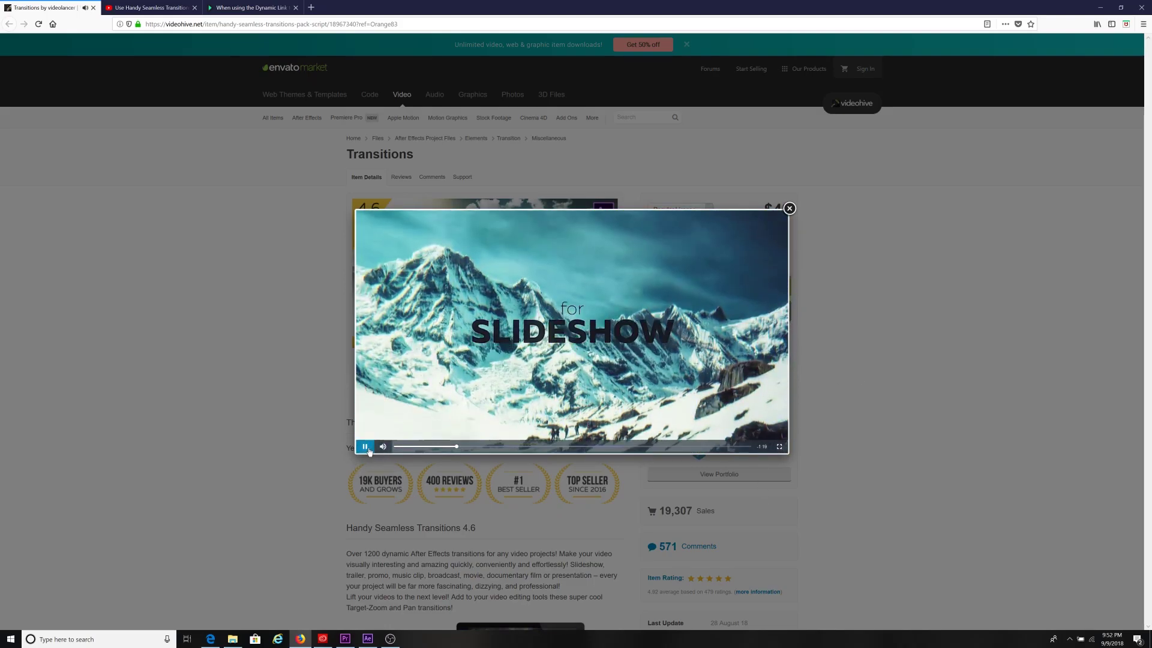
Pause the Handy Seamless Transitions preview video, then look over the tutorial and Dynamic Link FAQ tabs.
left_click(365, 447)
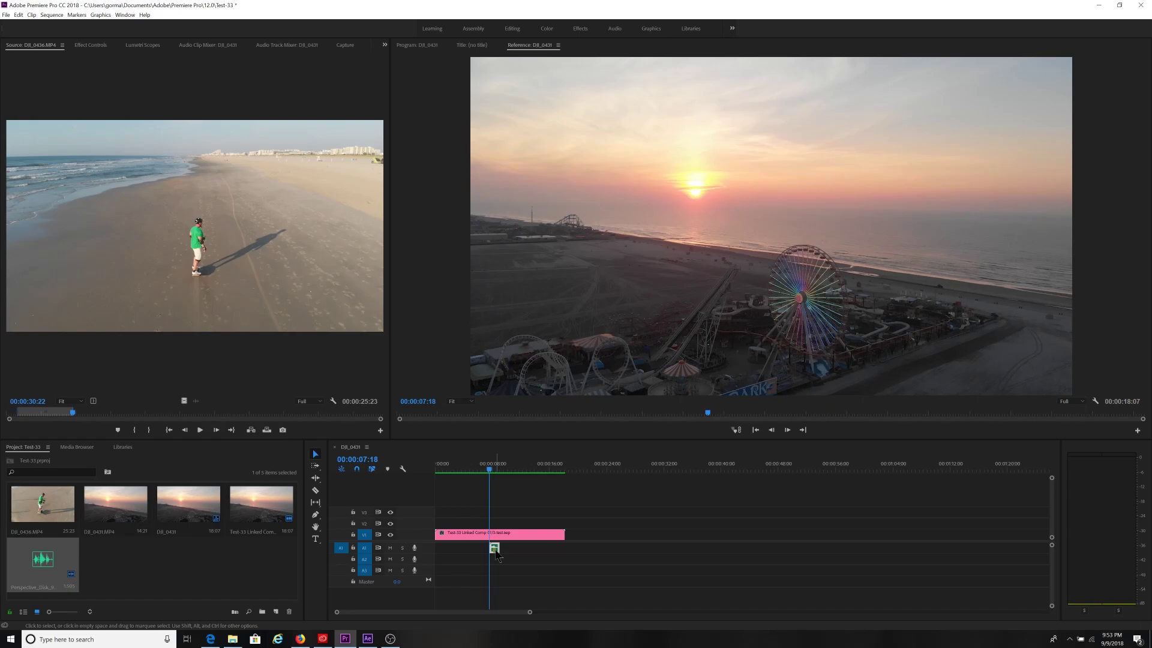
left_click(300, 638)
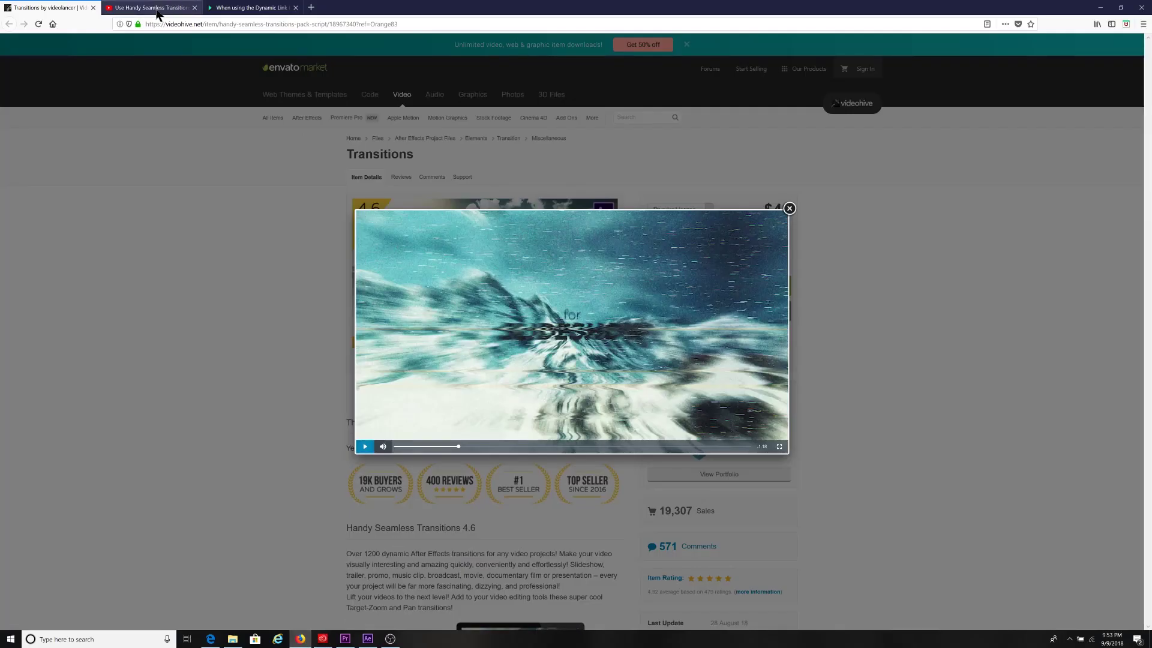
left_click(157, 8)
left_click(240, 8)
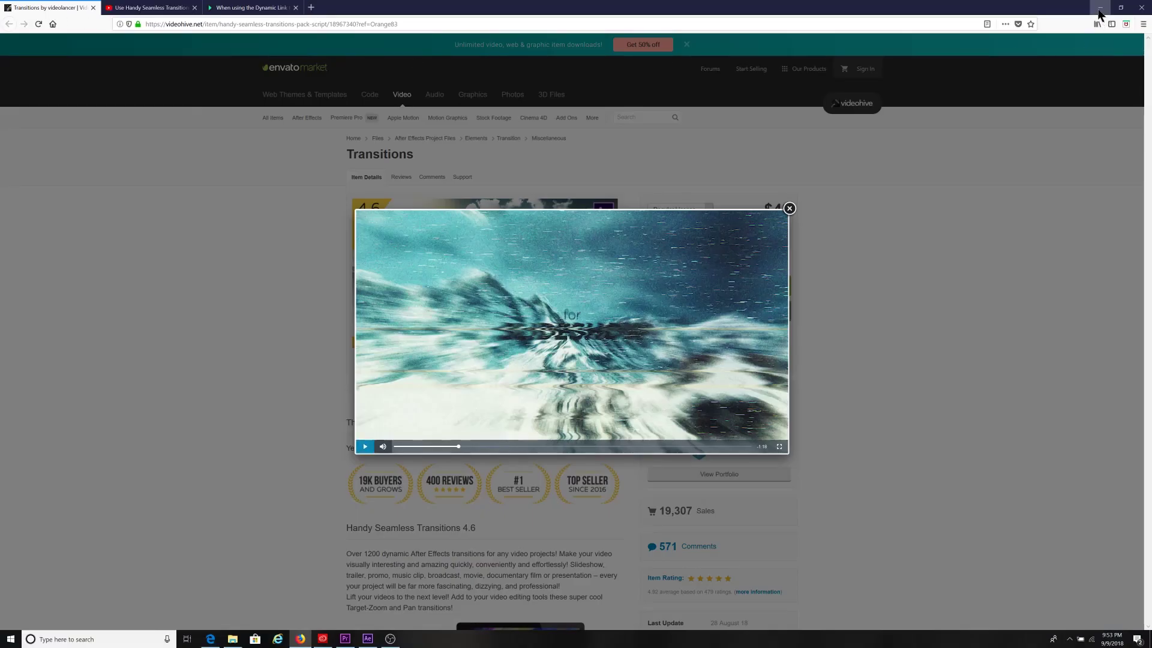
Back in Premiere, play the sequence through the dynamic-linked transition.
left_click(1101, 8)
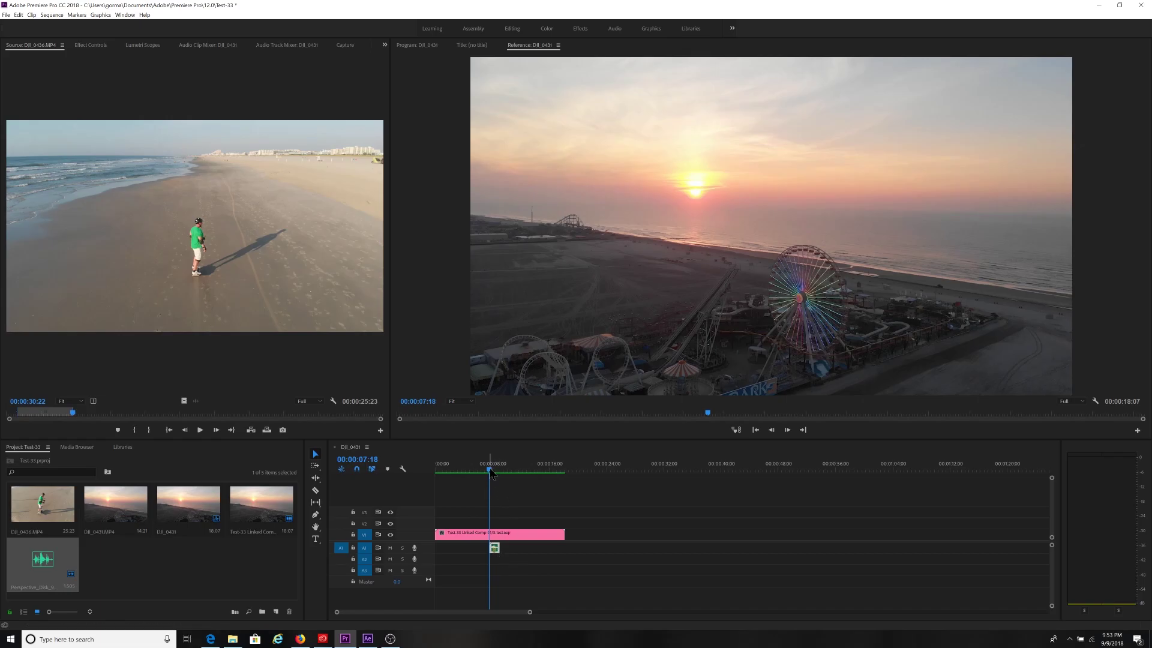
left_click_drag(491, 473, 486, 473)
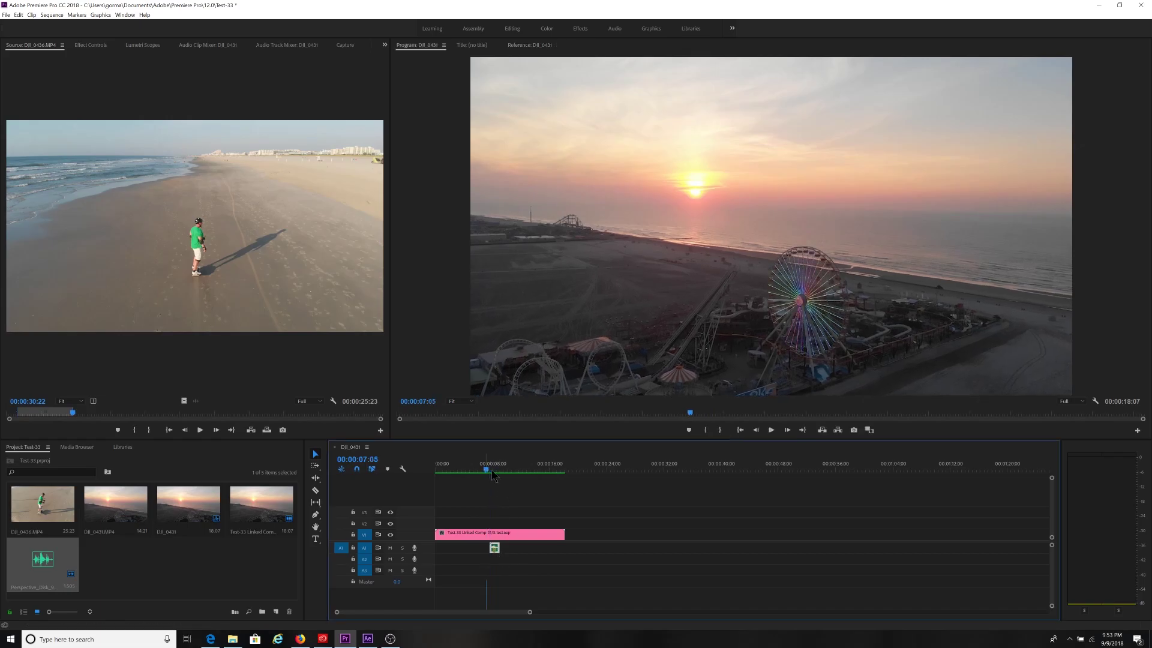
left_click(771, 430)
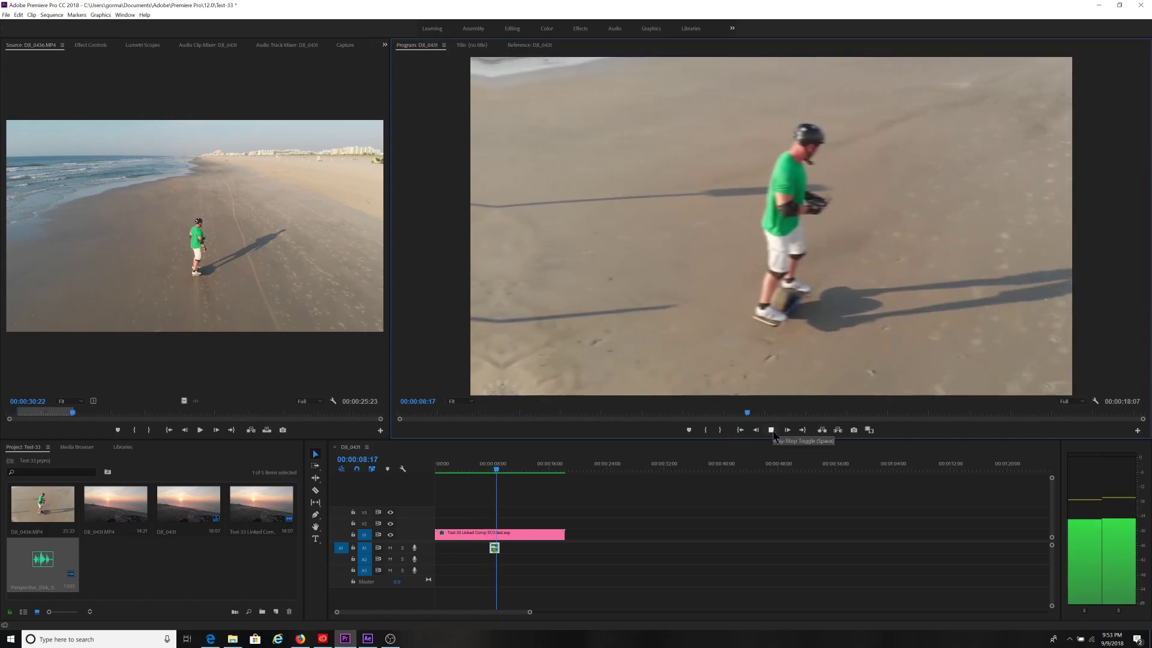
left_click(507, 473)
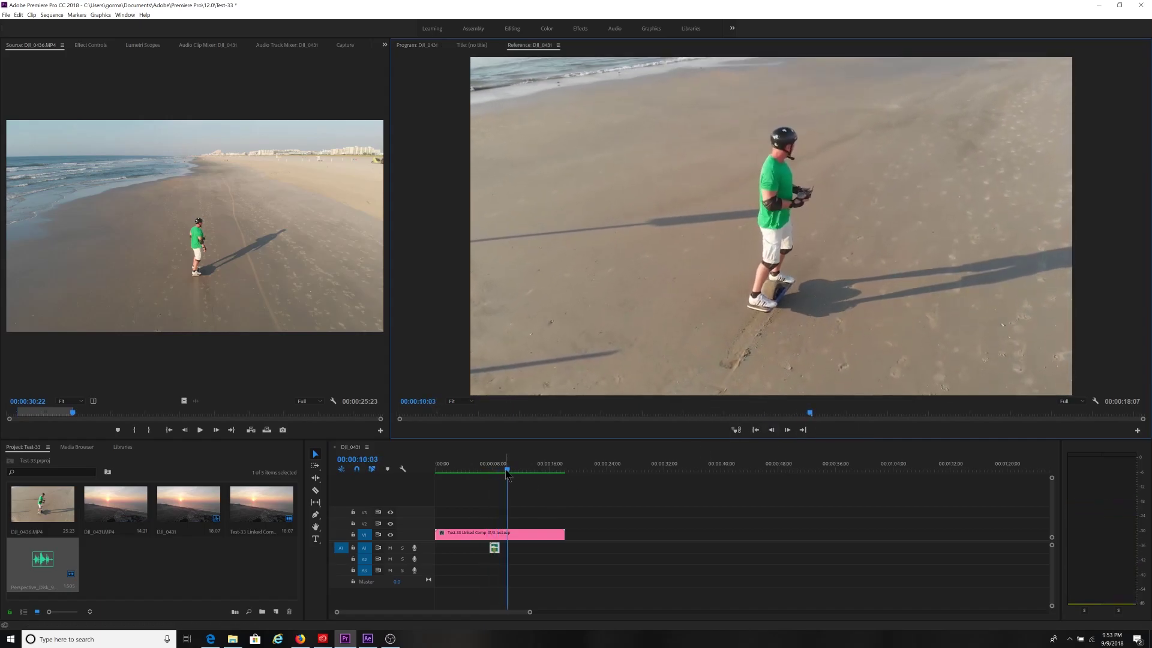
left_click(481, 474)
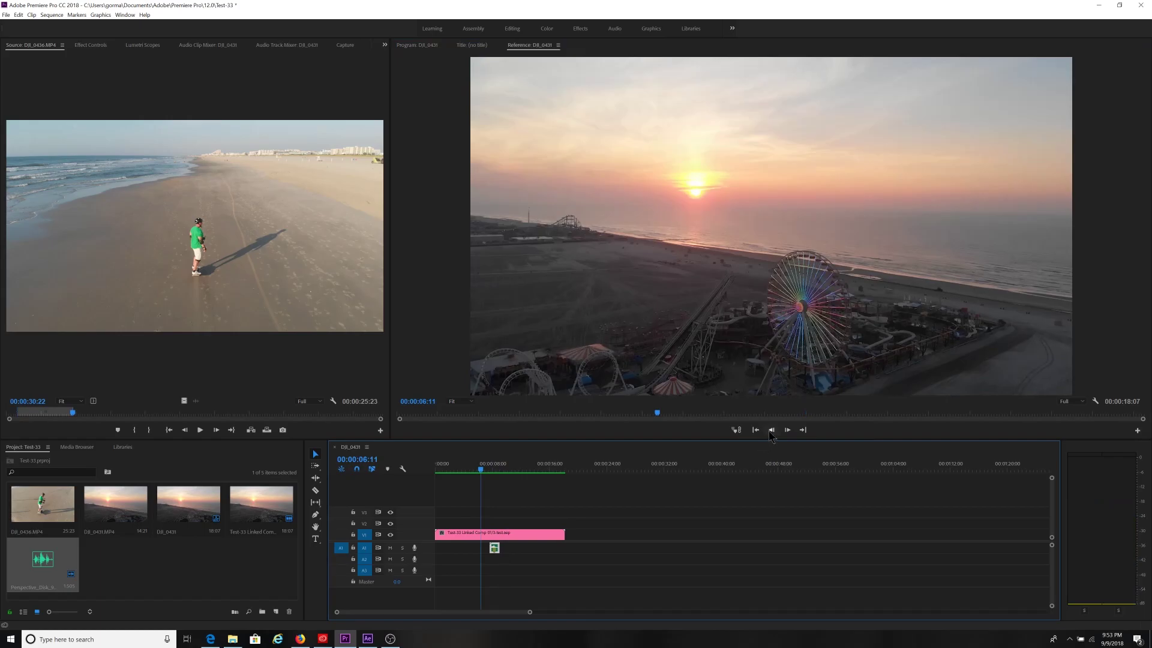
Replay the transition from about 6:11 to 9:06 and select the short audio clip on A1.
key("space")
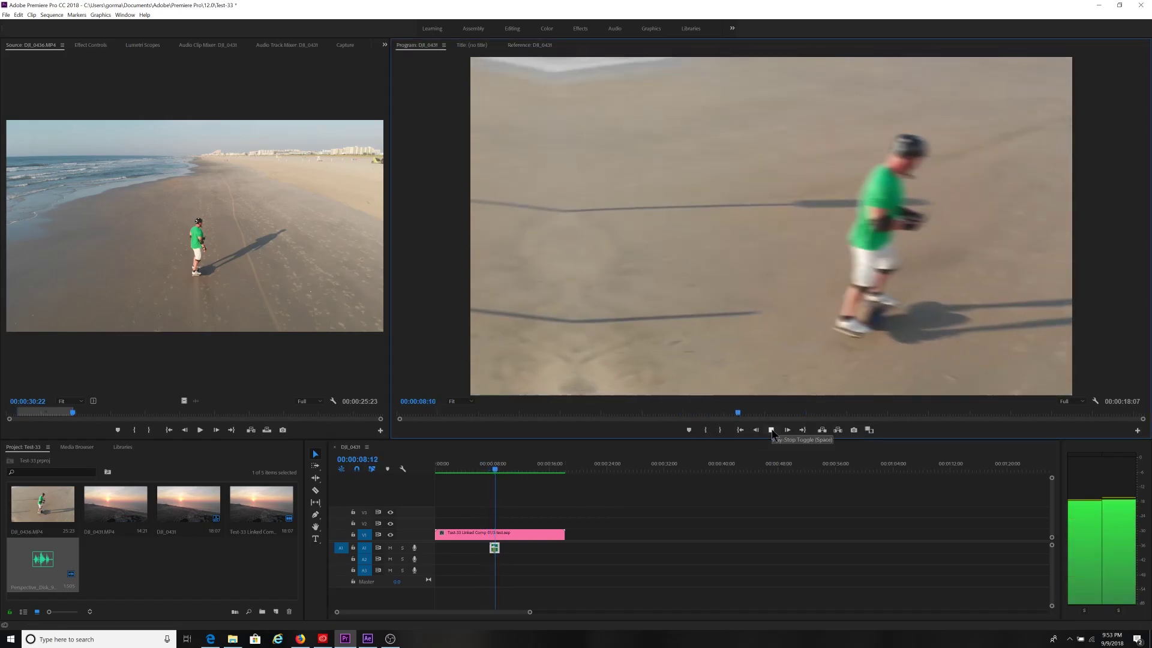
left_click(772, 430)
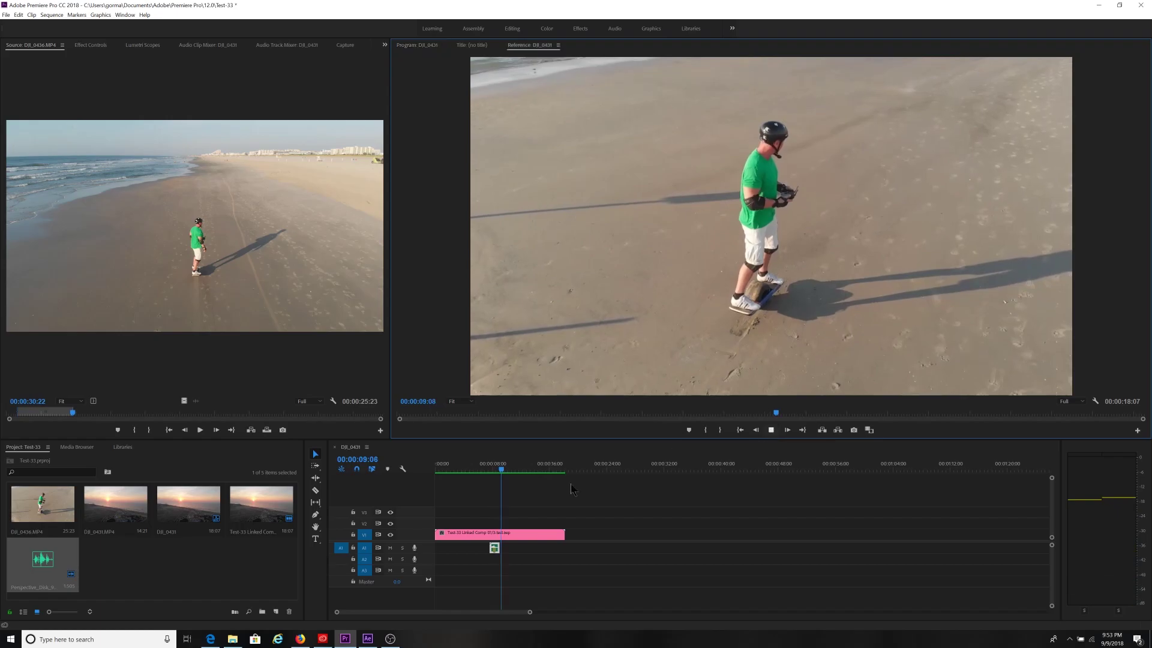
left_click(499, 556)
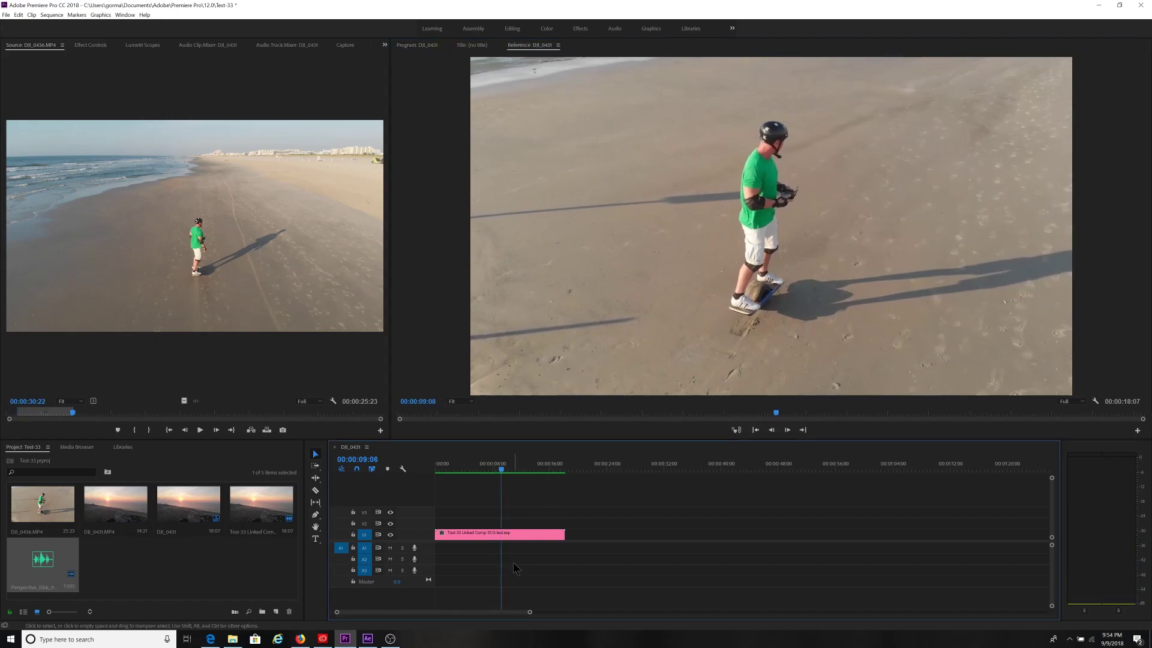
left_click(368, 639)
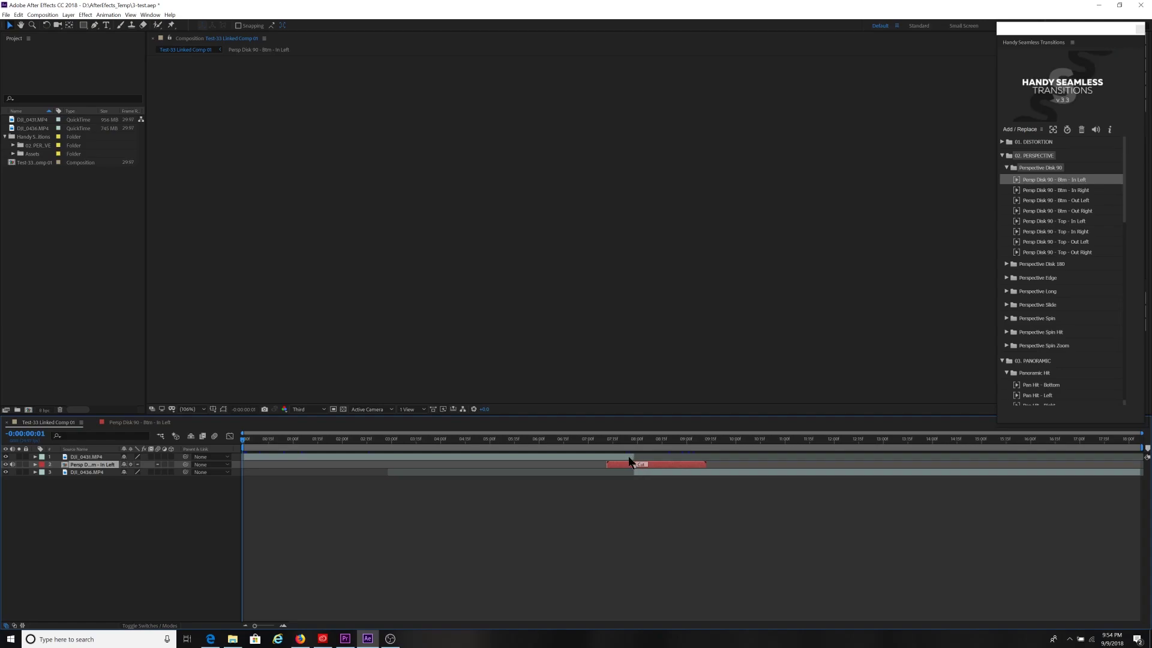
Open the red Persp Disk 90 - Btm - In Left precomp from the timeline.
left_click(626, 456)
left_click(646, 474)
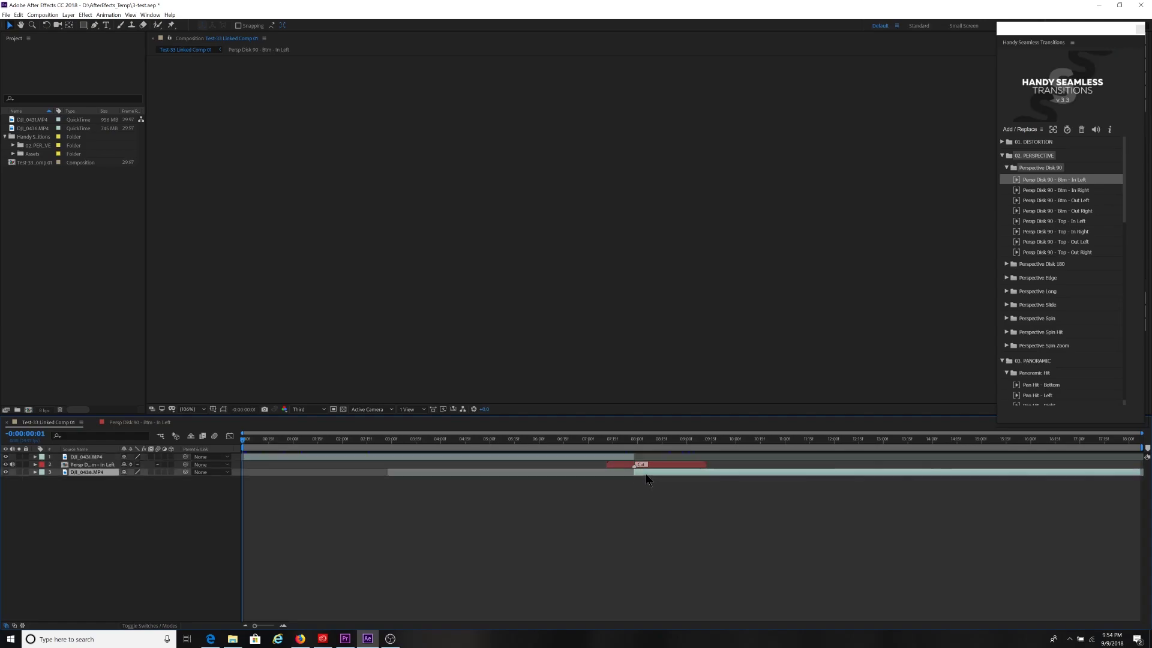
left_click(639, 463)
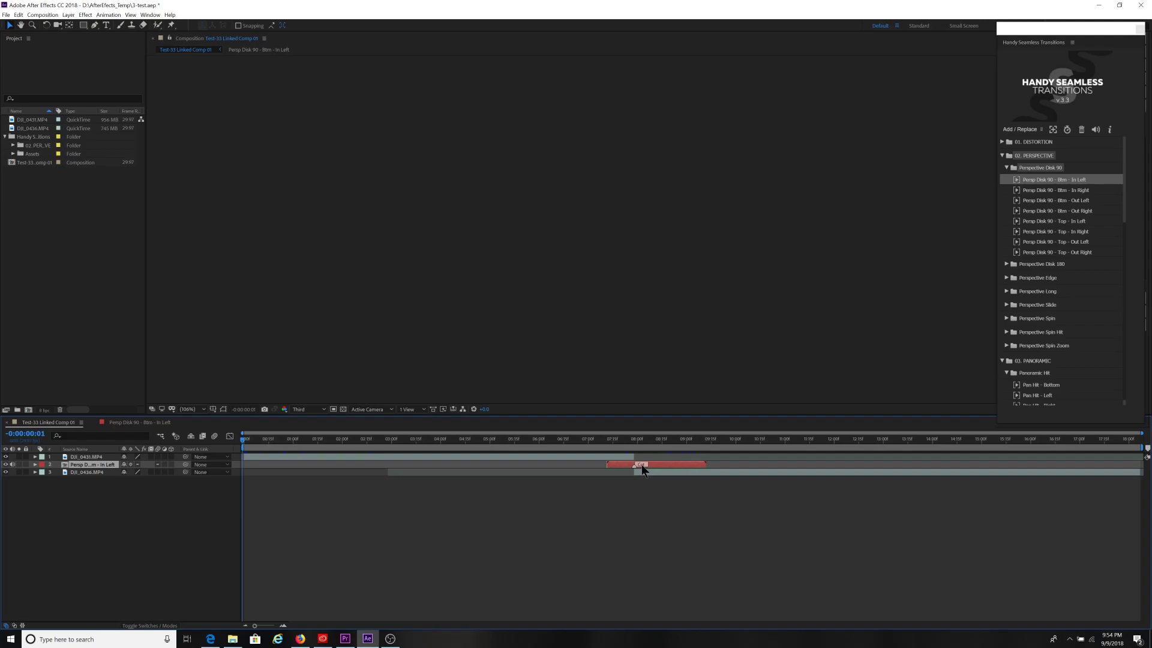
double_click(642, 464)
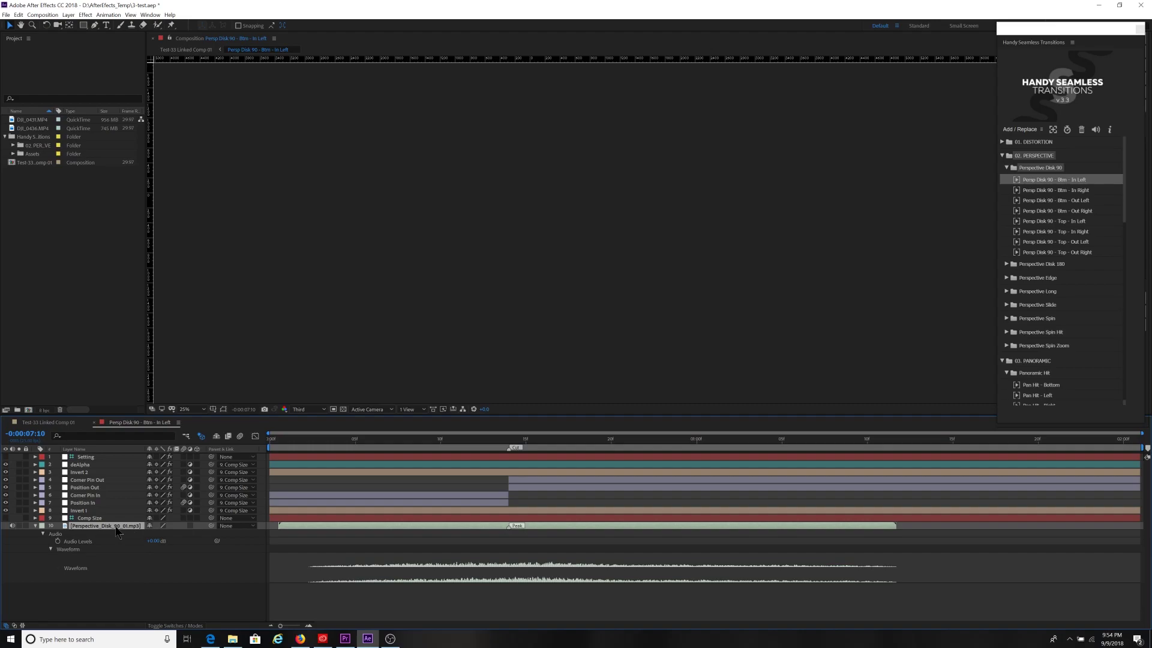
Select the Perspective_Dlnk_90_01.mp3 sound-effect layer and copy it.
left_click(312, 517)
left_click(312, 510)
left_click(318, 526)
key("ctrl+c")
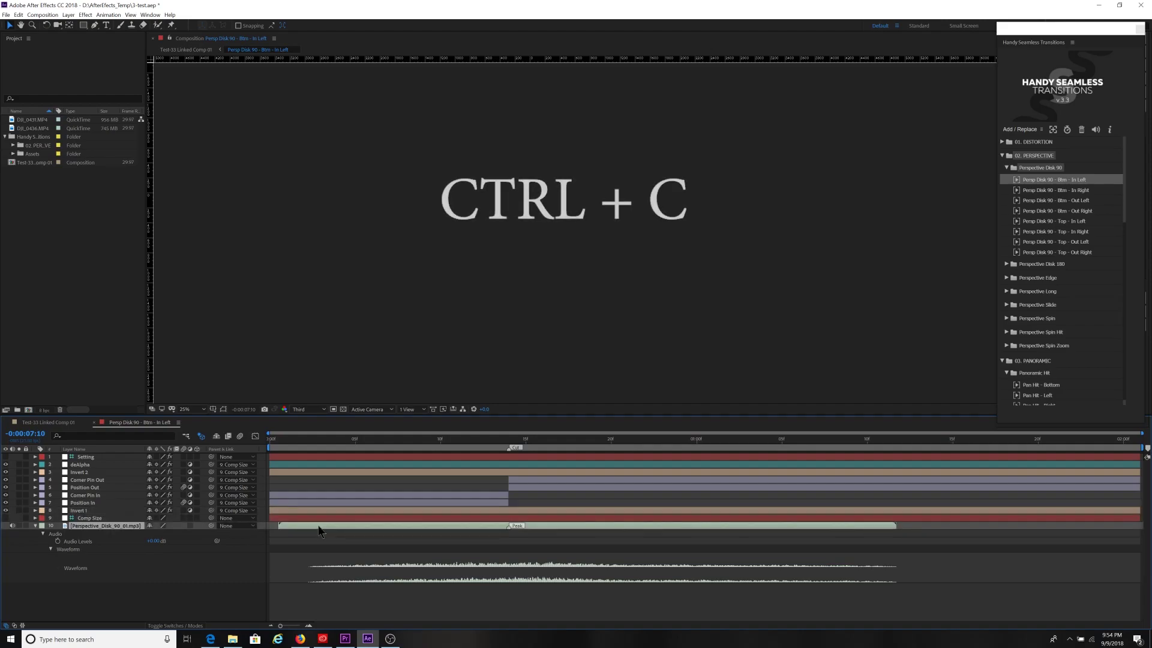
Paste the sound effect onto track A1 at the transition start in Premiere.
left_click(345, 639)
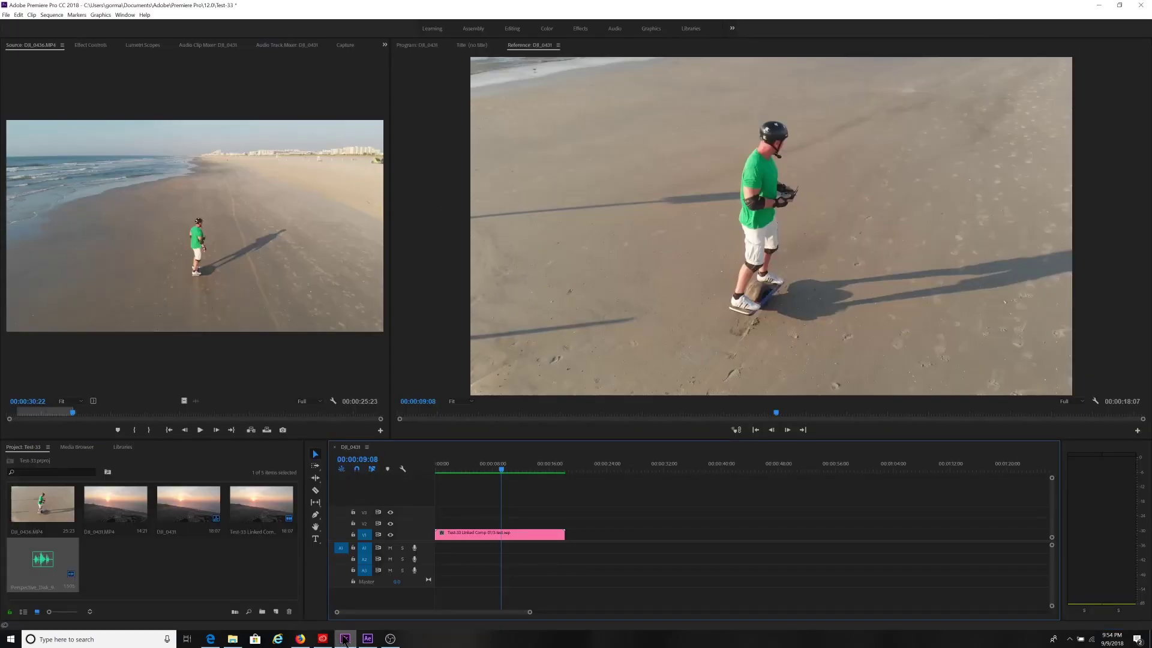
left_click(503, 473)
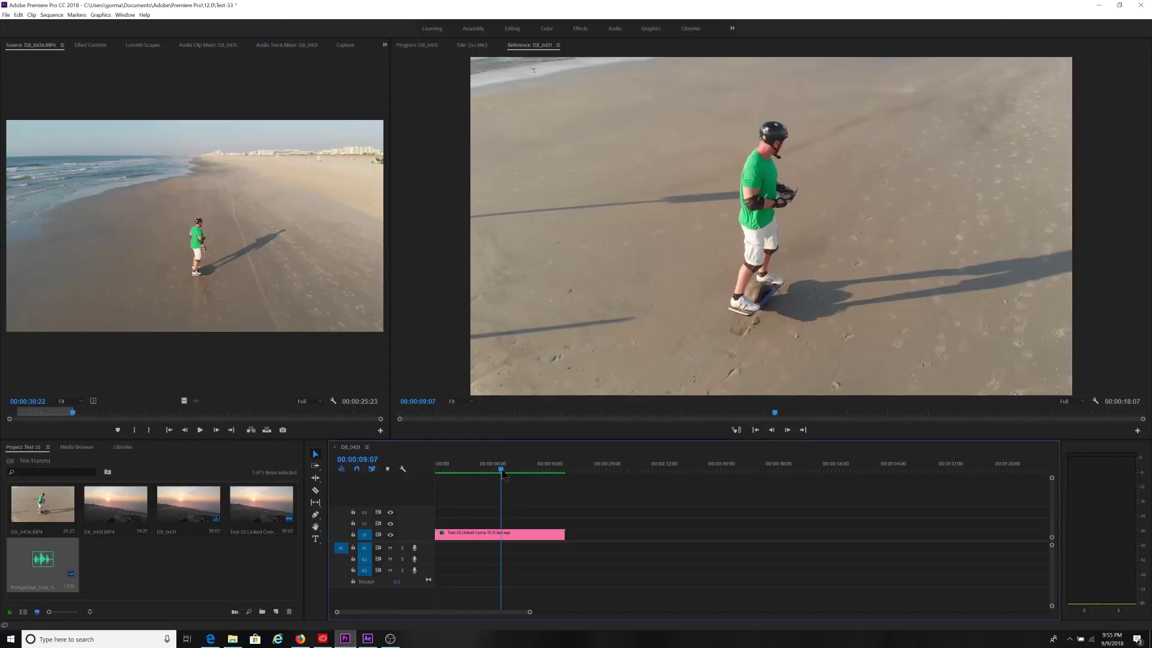
key("ctrl+v")
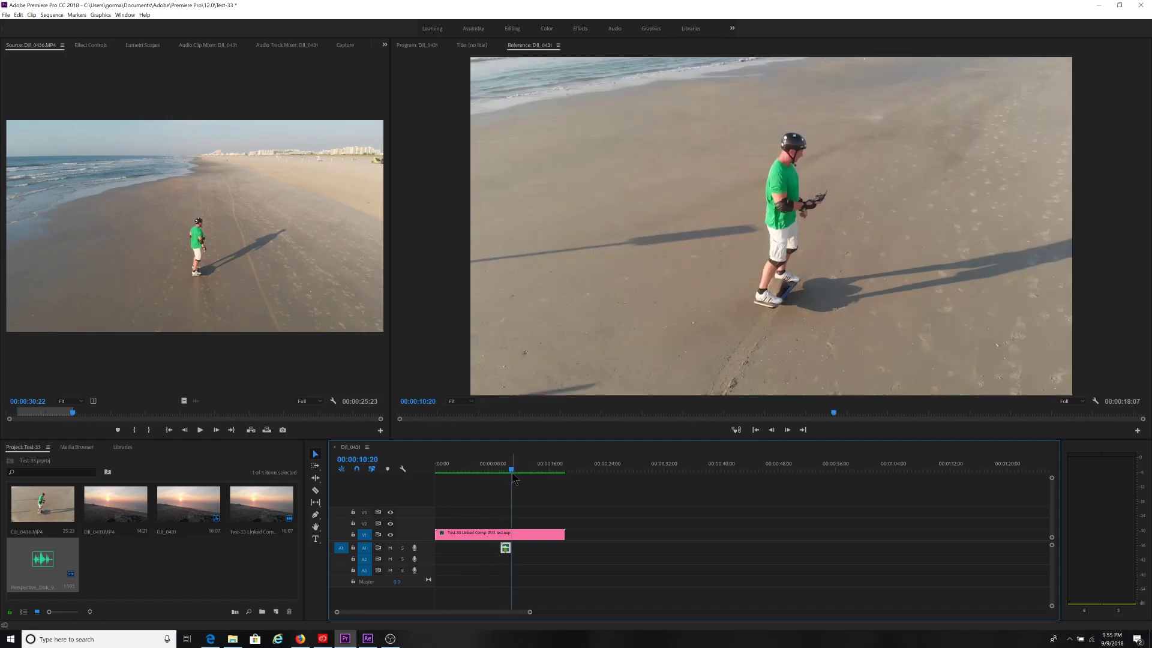
Preview the transition with its new sound effect.
left_click_drag(513, 474, 498, 474)
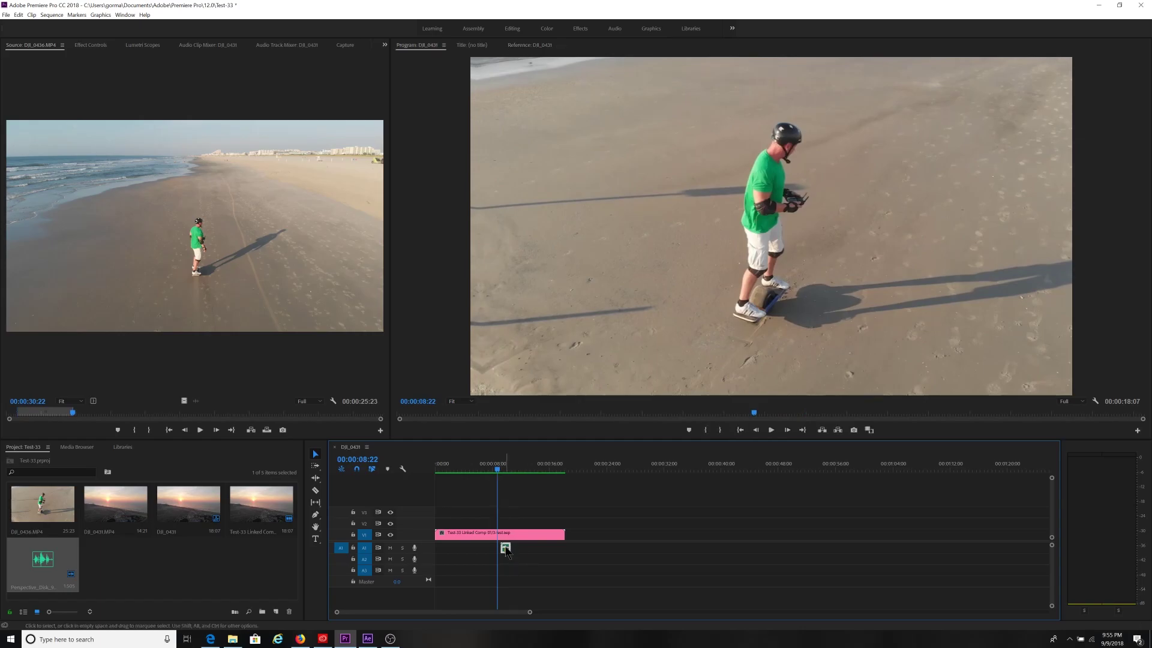
key("space")
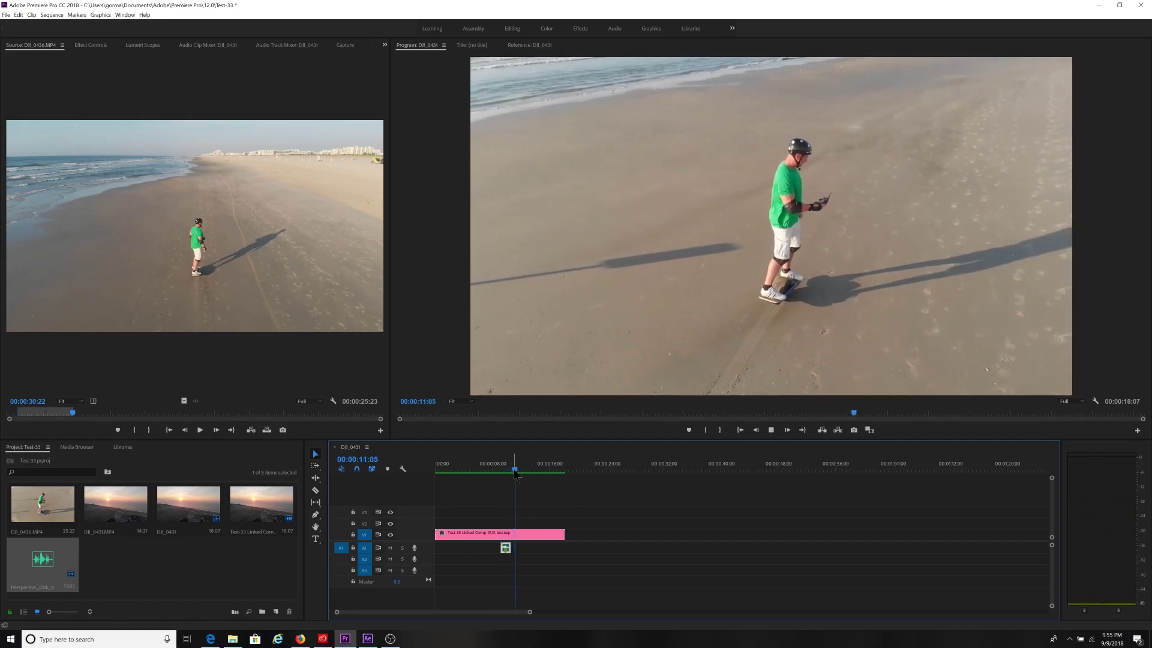
left_click(492, 474)
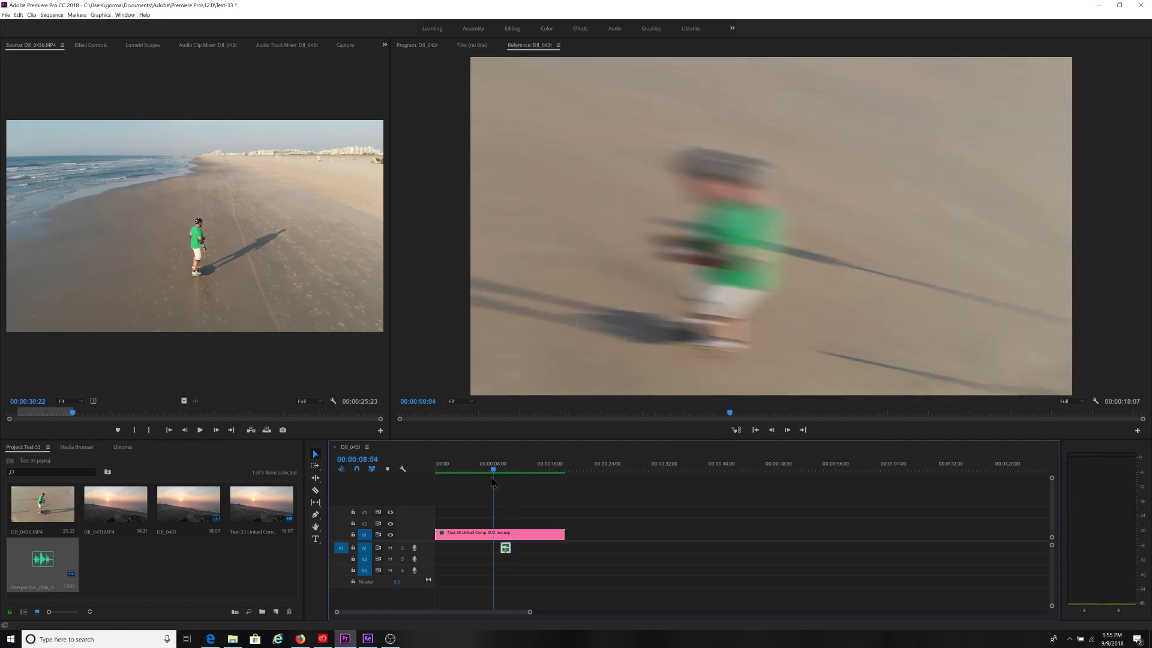
key("Left")
key("Left")
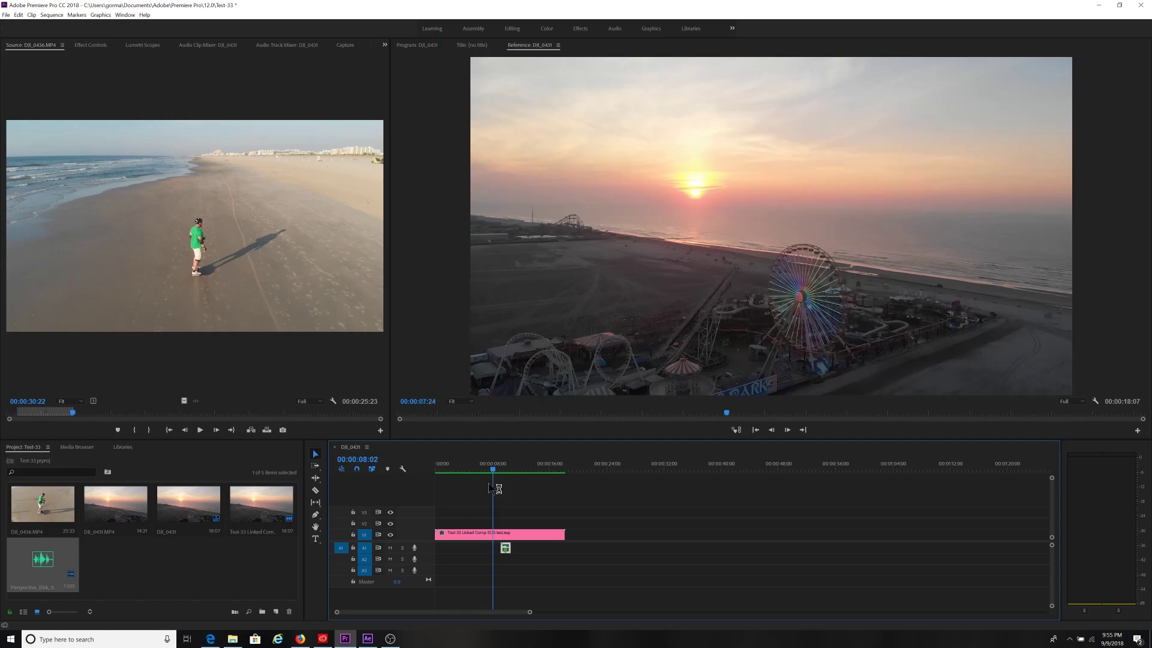
Shift the A1 sound clip 17 frames earlier and preview the transition again.
left_click_drag(506, 548, 496, 549)
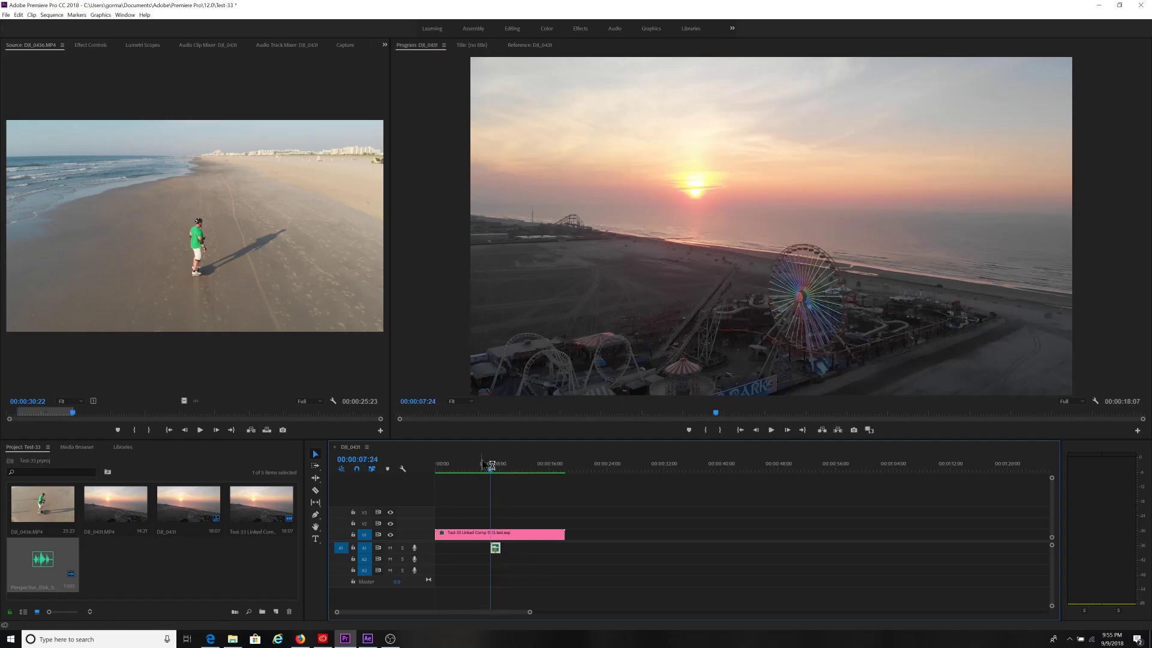
left_click(486, 464)
key("space")
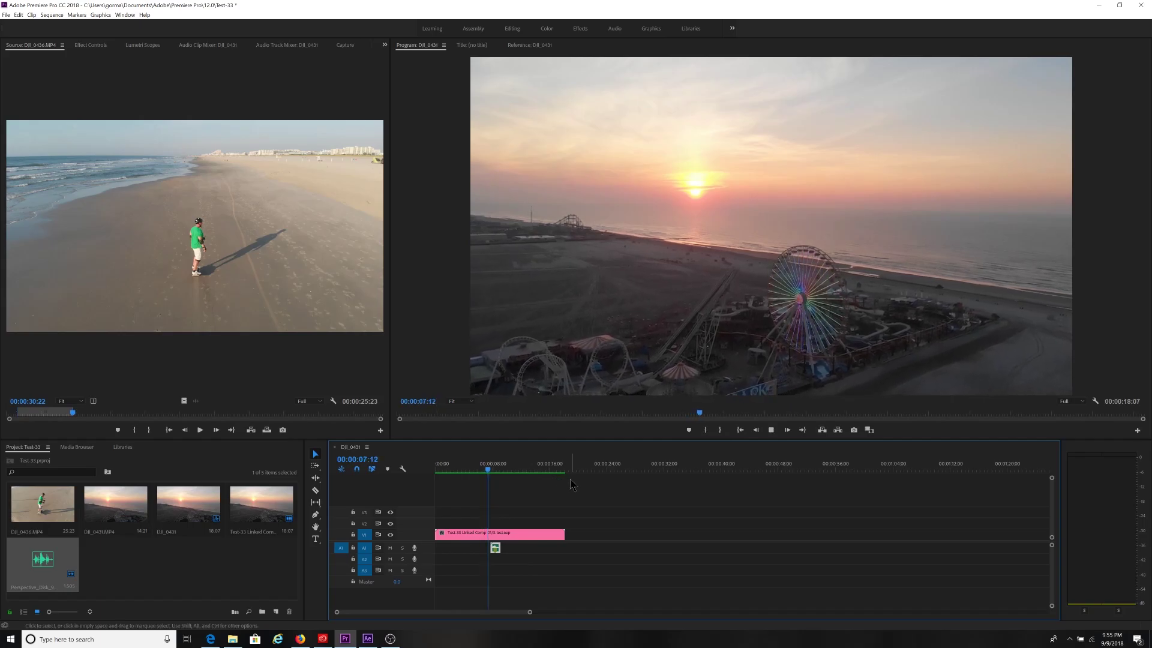
left_click(773, 431)
left_click(369, 639)
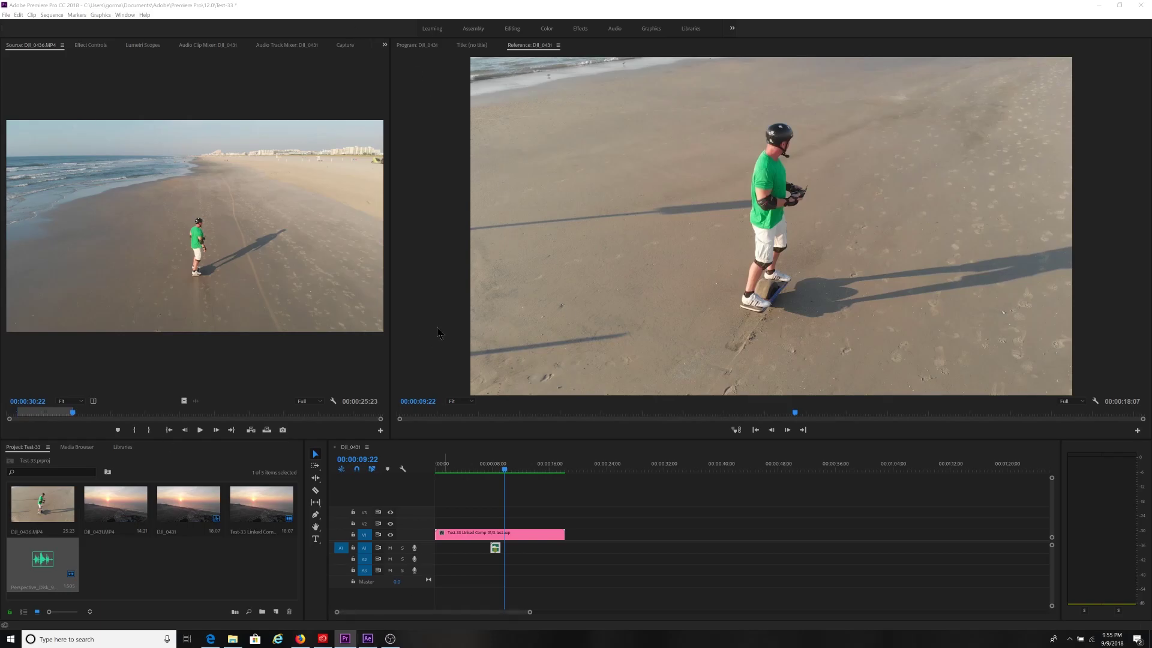
key("alt+Tab")
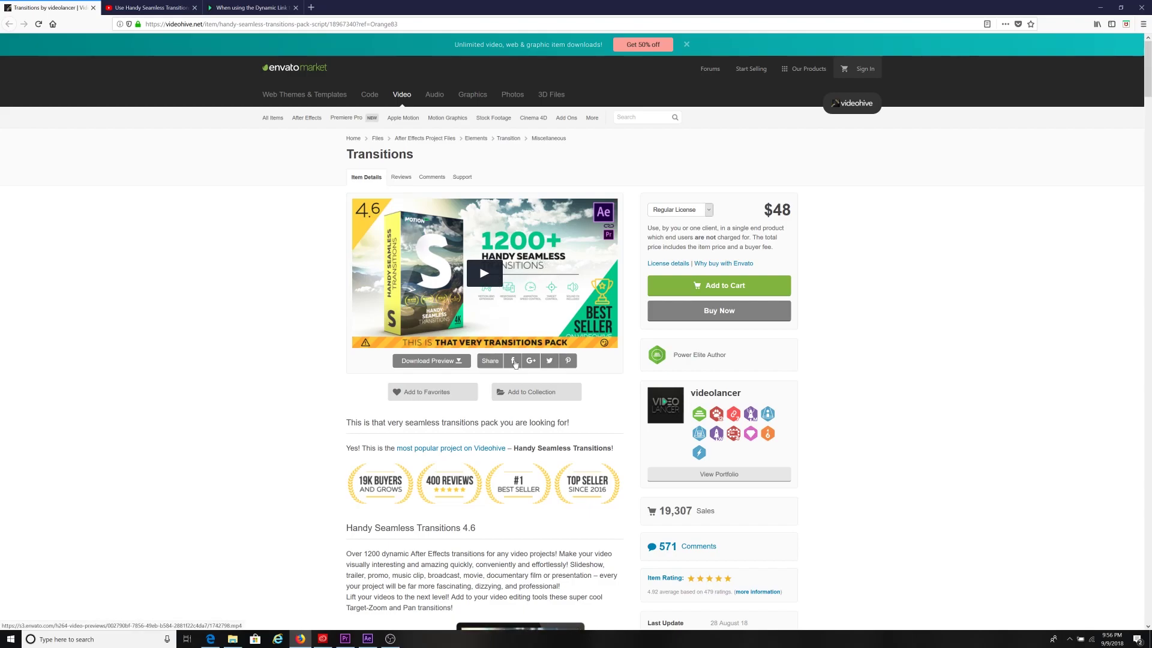
Scroll to Technical requirements and highlight the Motion Bro and Premiere Pro Dynamic Link notes.
scroll(438, 376, "down", 3)
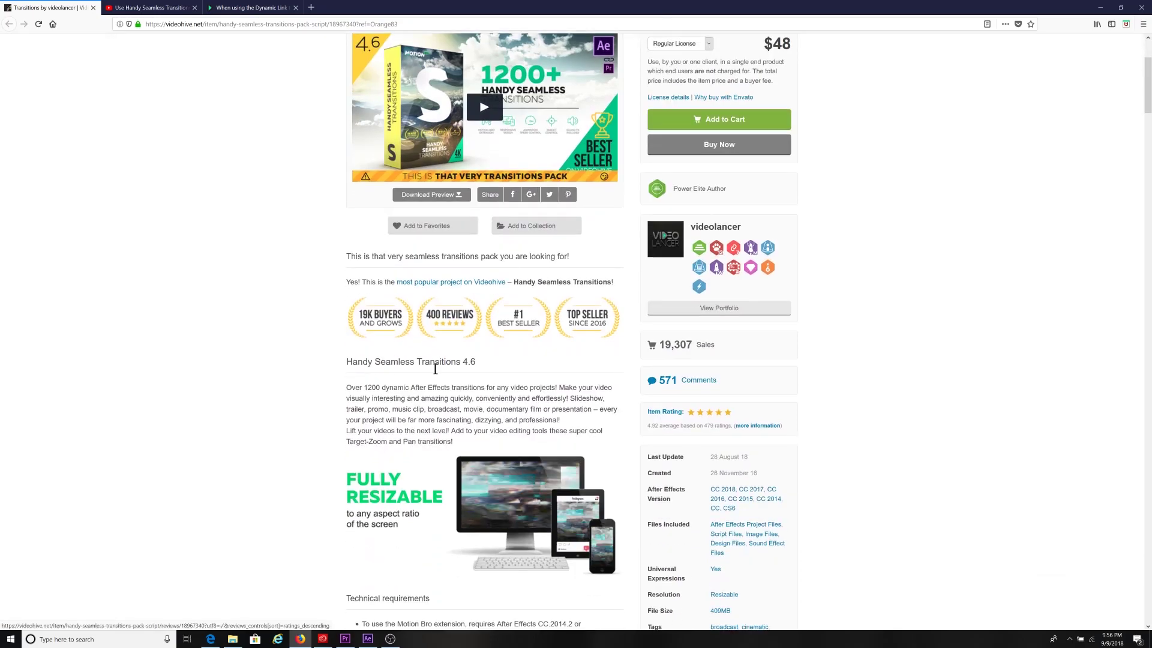
scroll(480, 458, "up", 4)
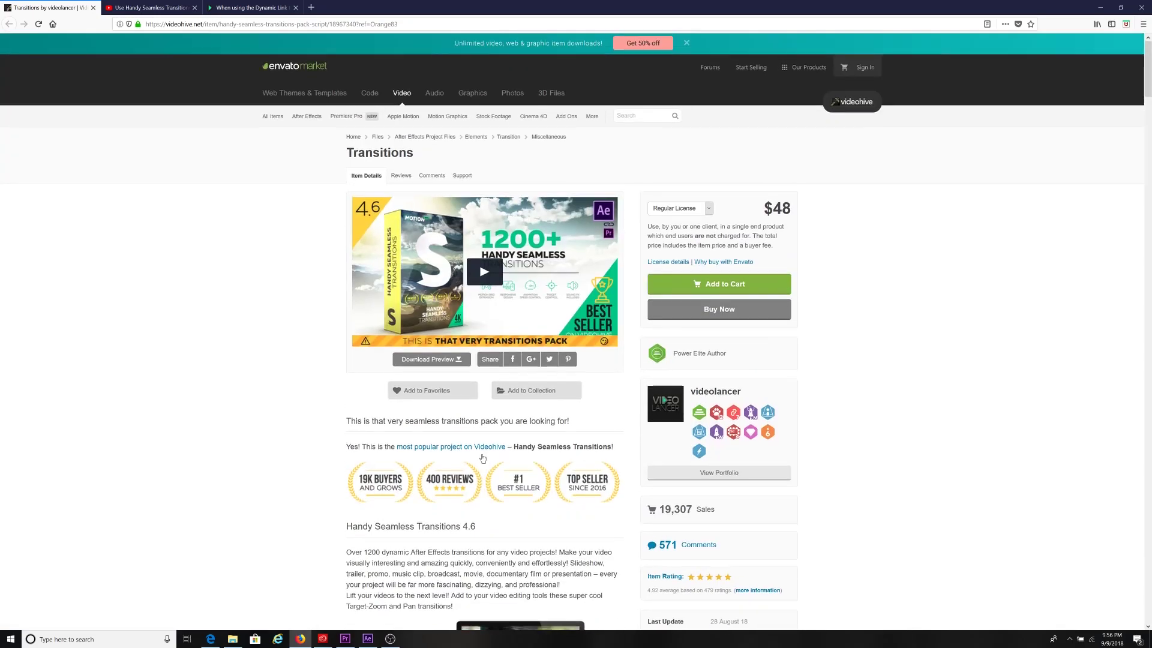
scroll(483, 458, "down", 7)
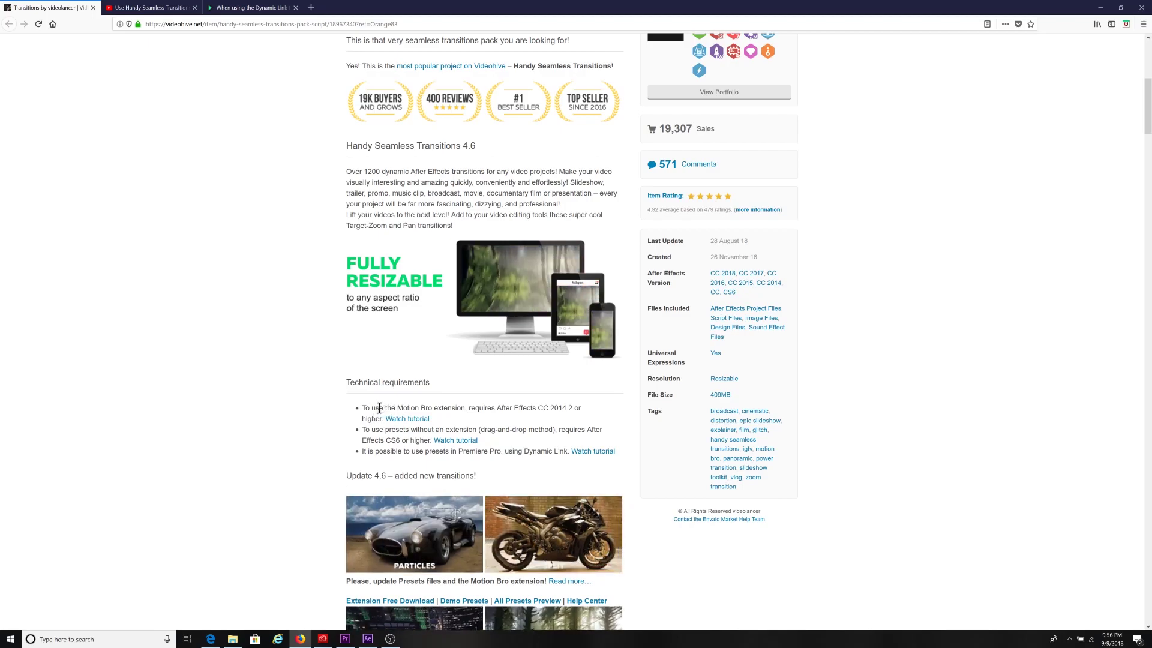
left_click_drag(397, 408, 462, 429)
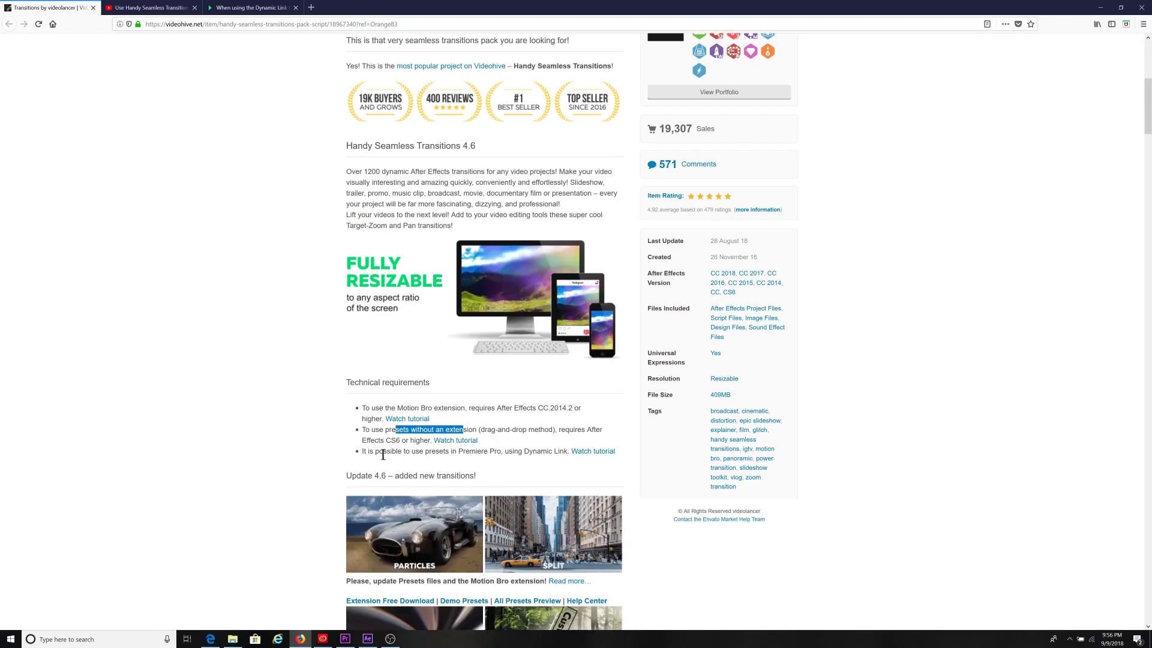
left_click_drag(369, 451, 564, 451)
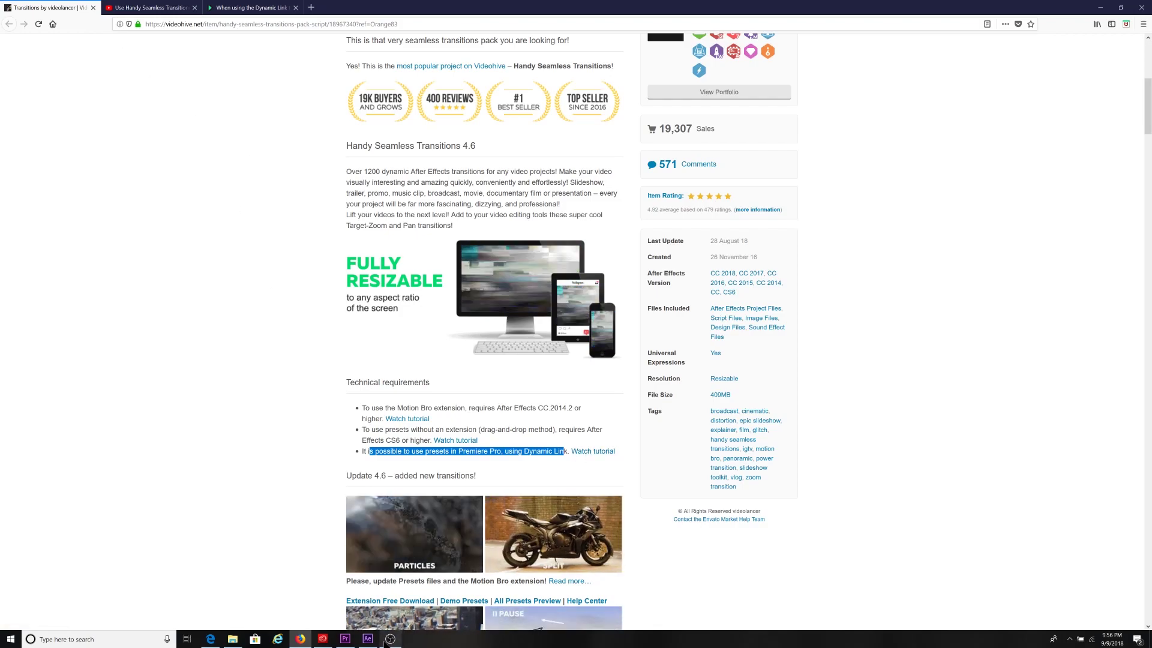
mouse_move(387, 641)
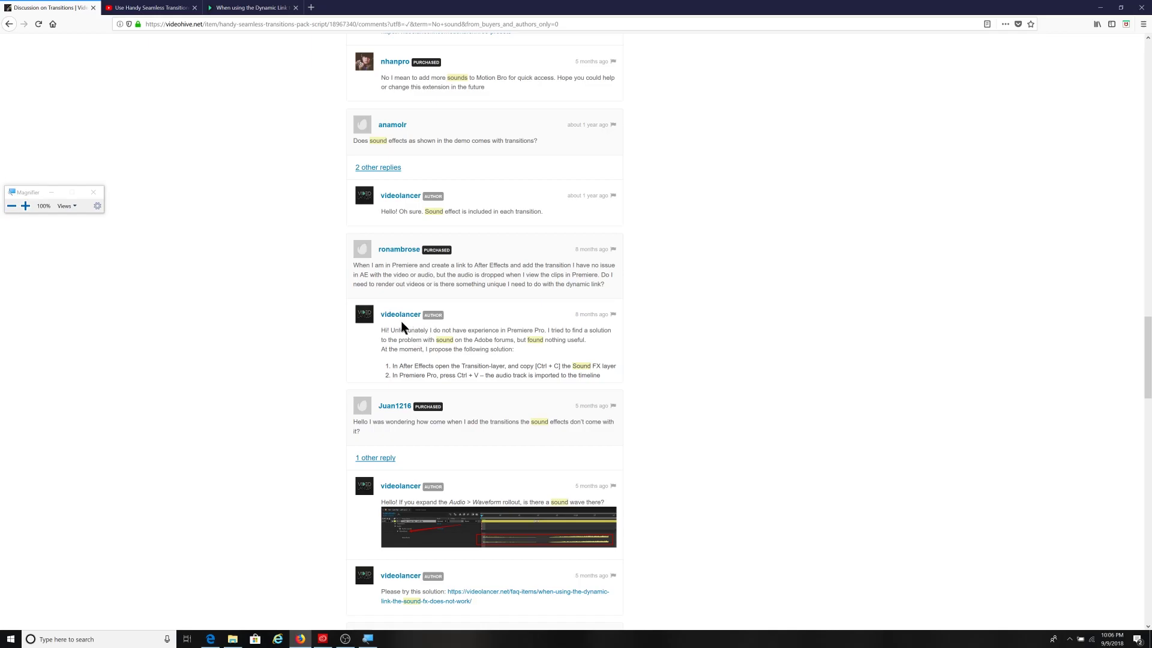
key("super+plus")
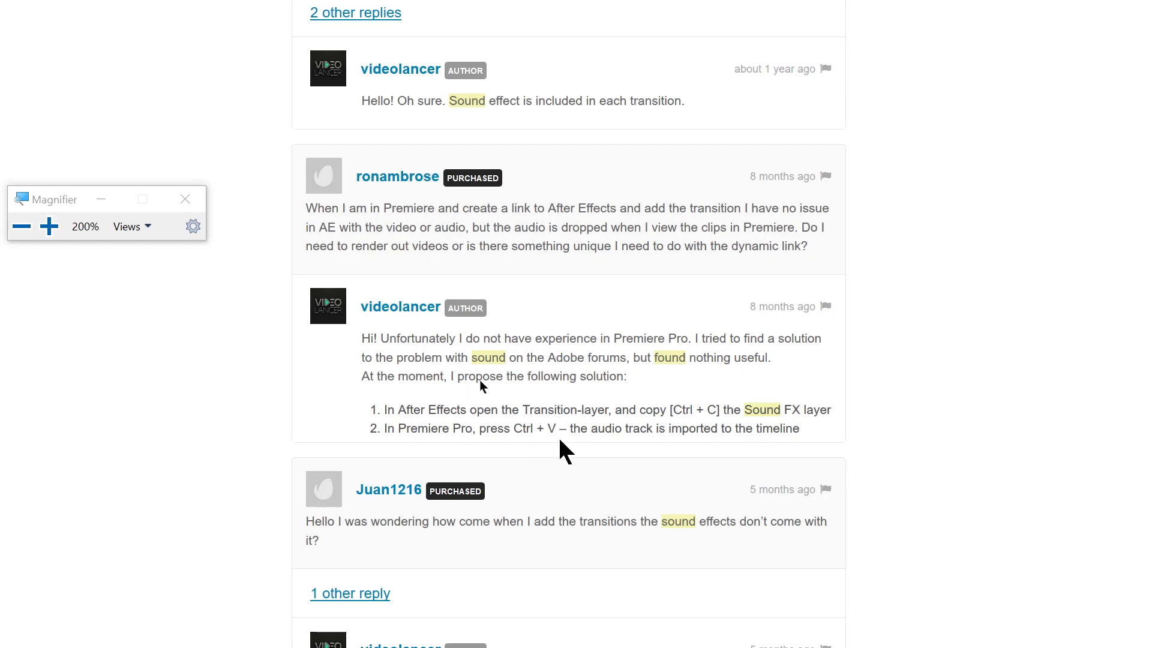
key("super+minus")
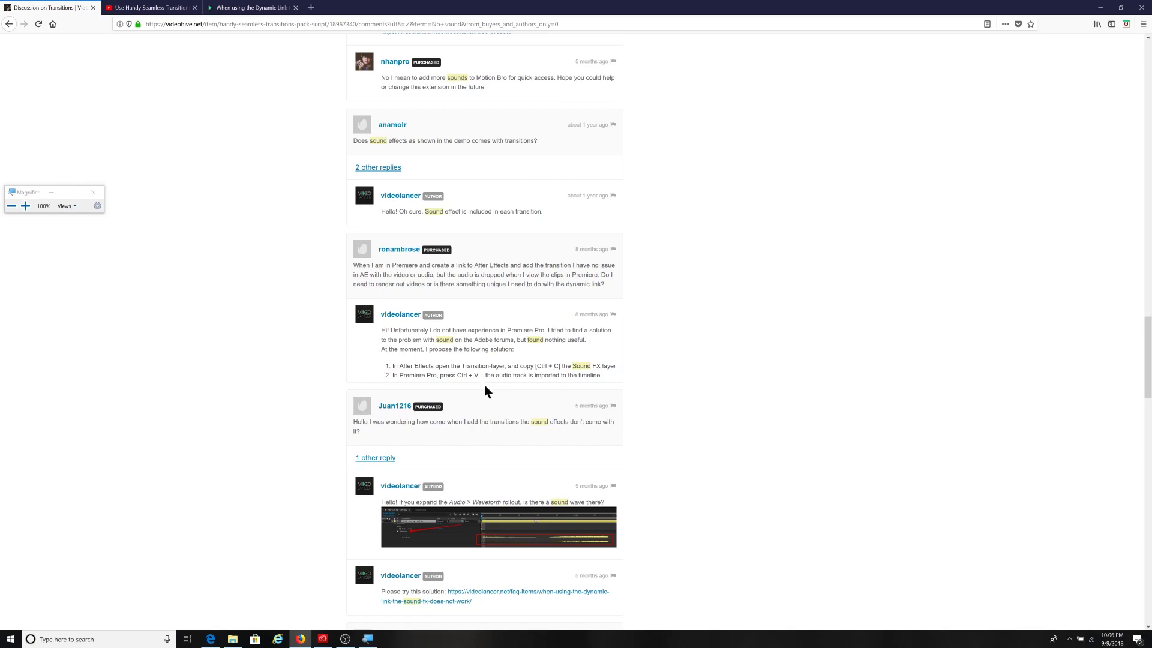
scroll(483, 384, "down", 3)
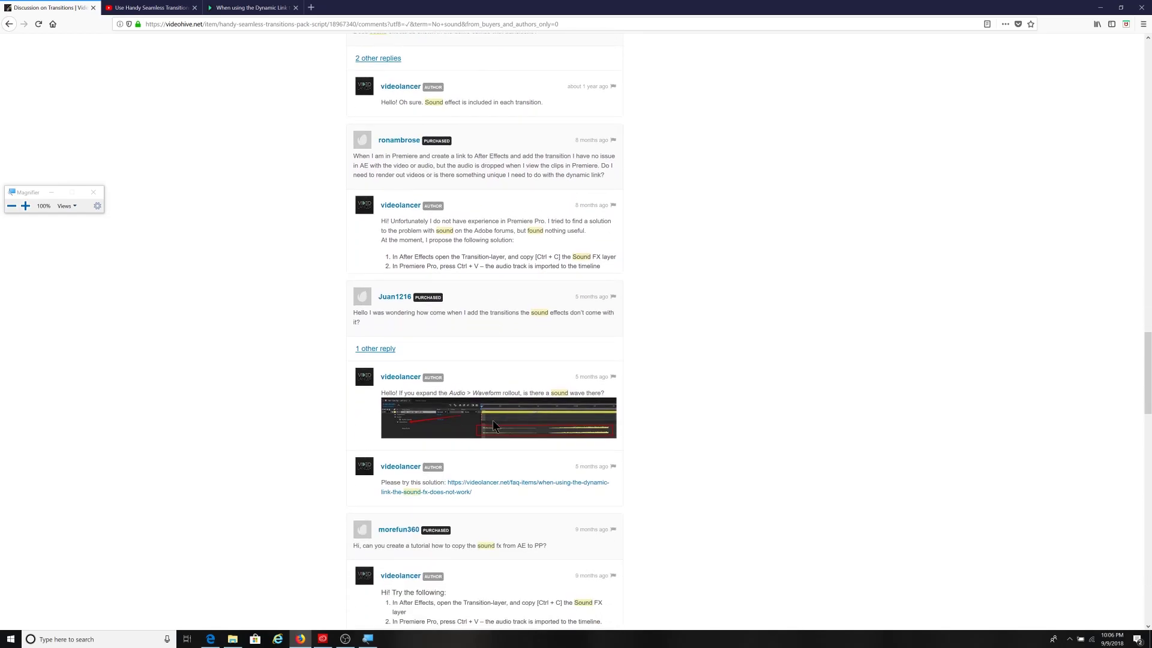
key("super+plus")
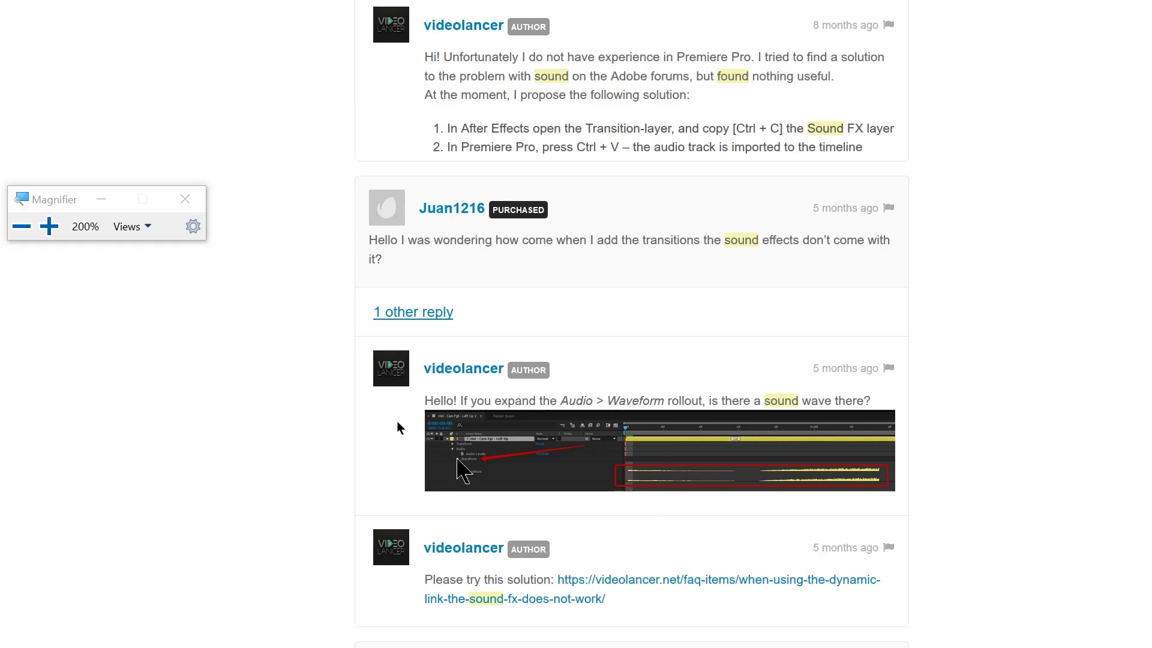
key("super+minus")
scroll(448, 399, "up", 15)
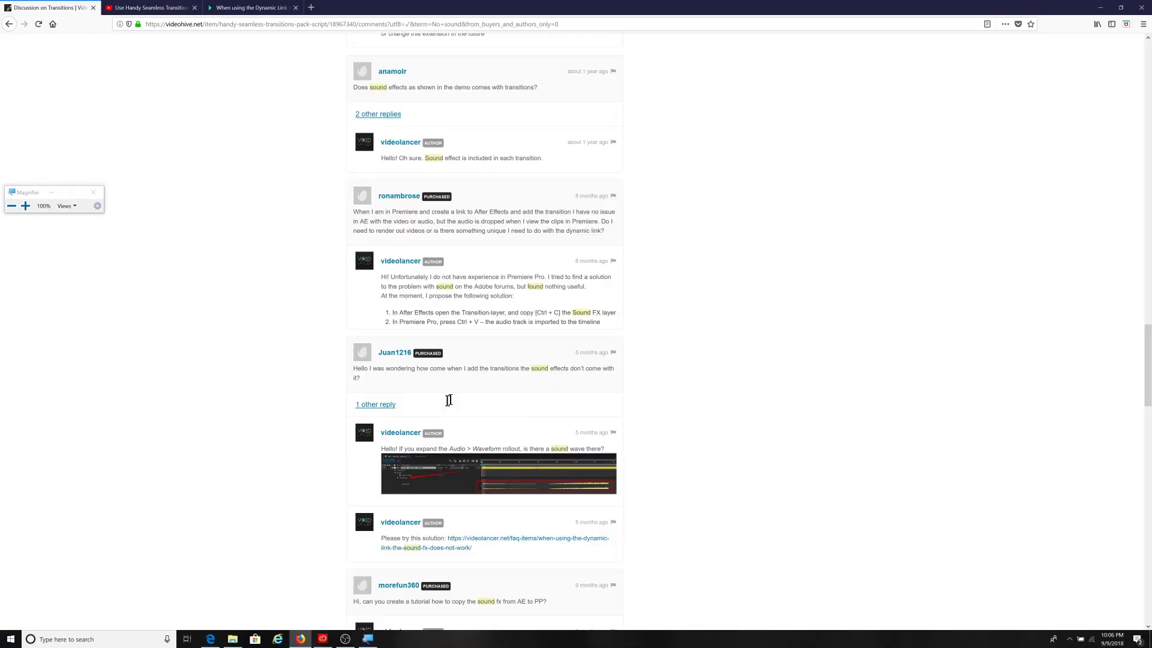
scroll(425, 365, "up", 10)
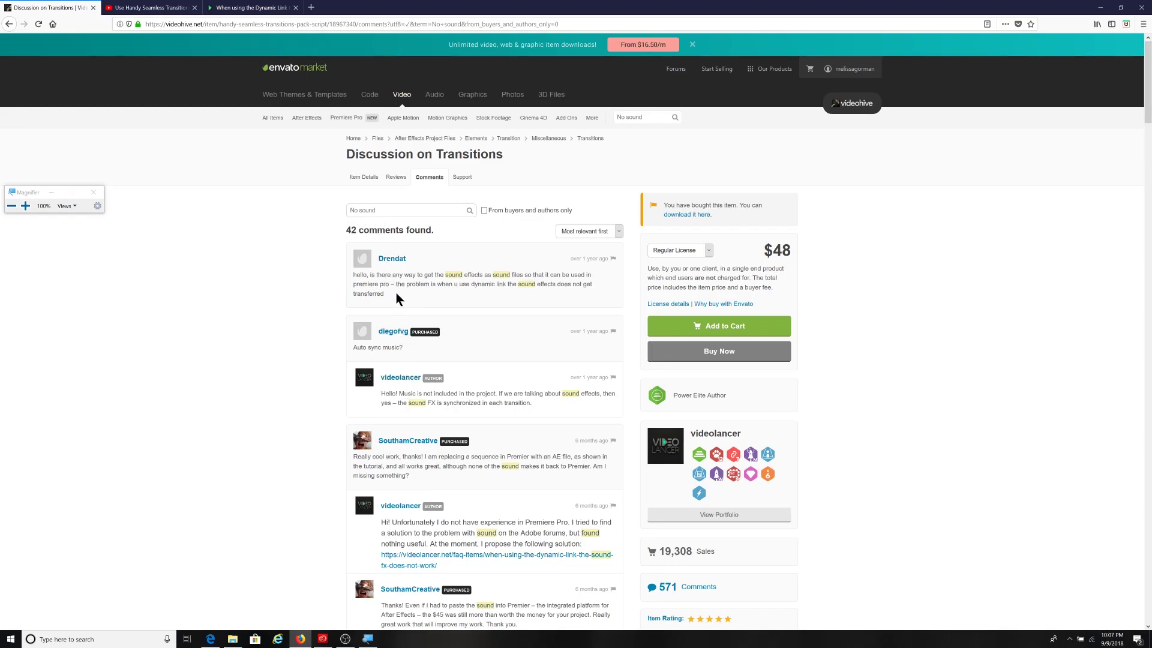
left_click_drag(449, 275, 504, 274)
left_click_drag(402, 395, 538, 395)
scroll(517, 418, "down", 1)
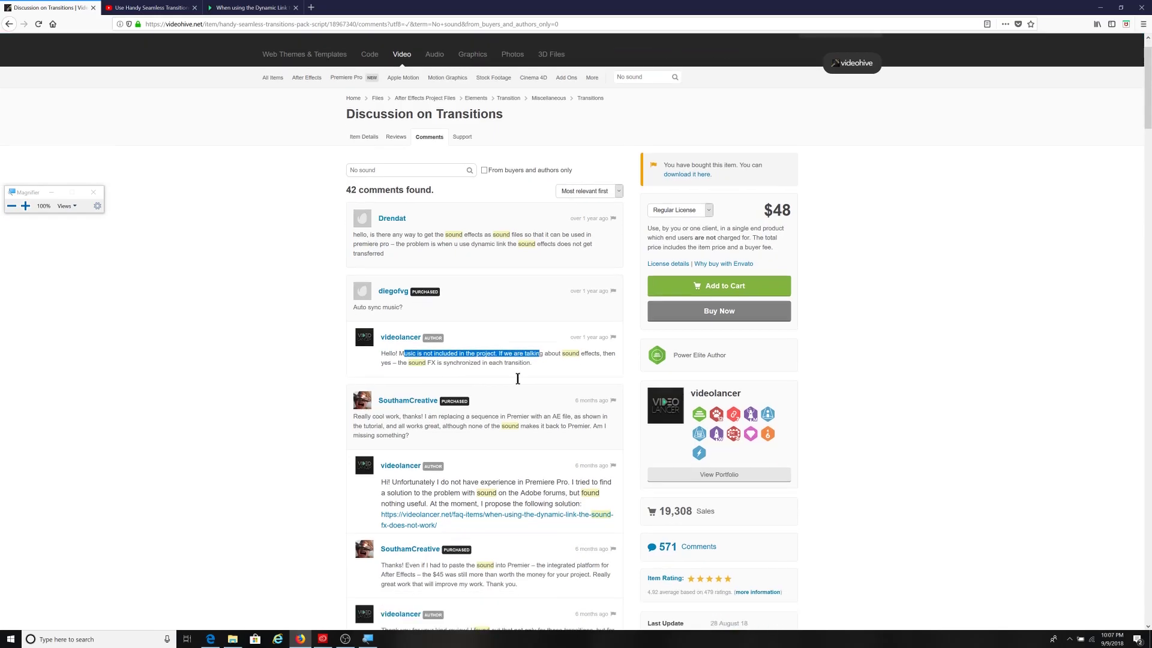
scroll(517, 378, "down", 6)
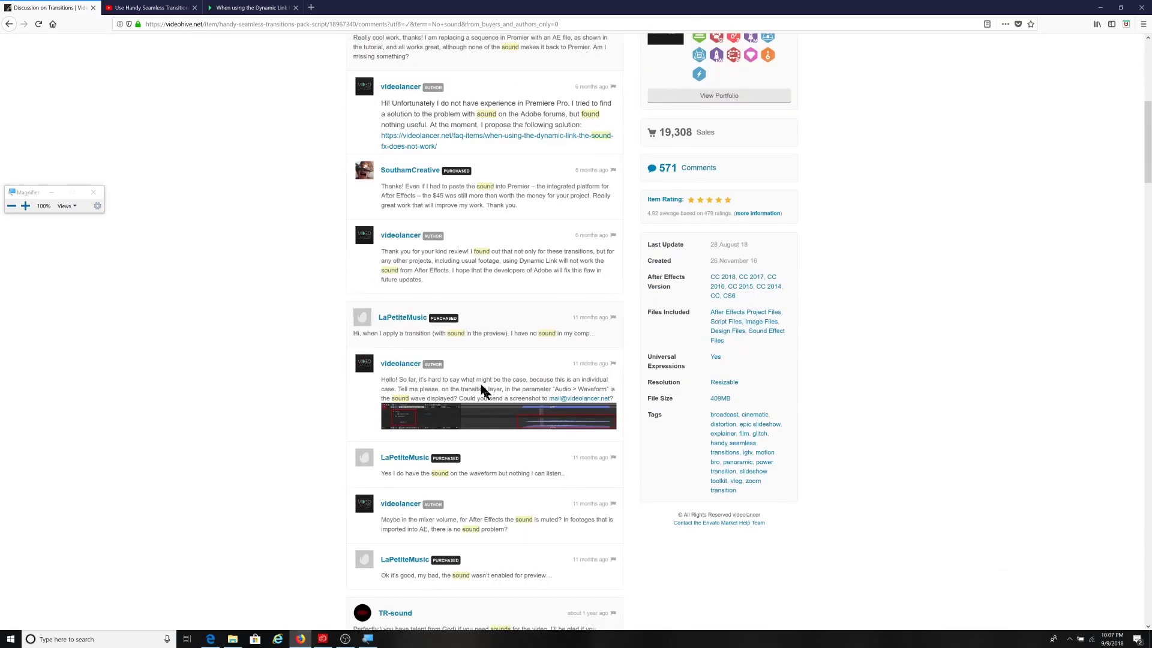
scroll(483, 390, "down", 5)
scroll(474, 400, "up", 8)
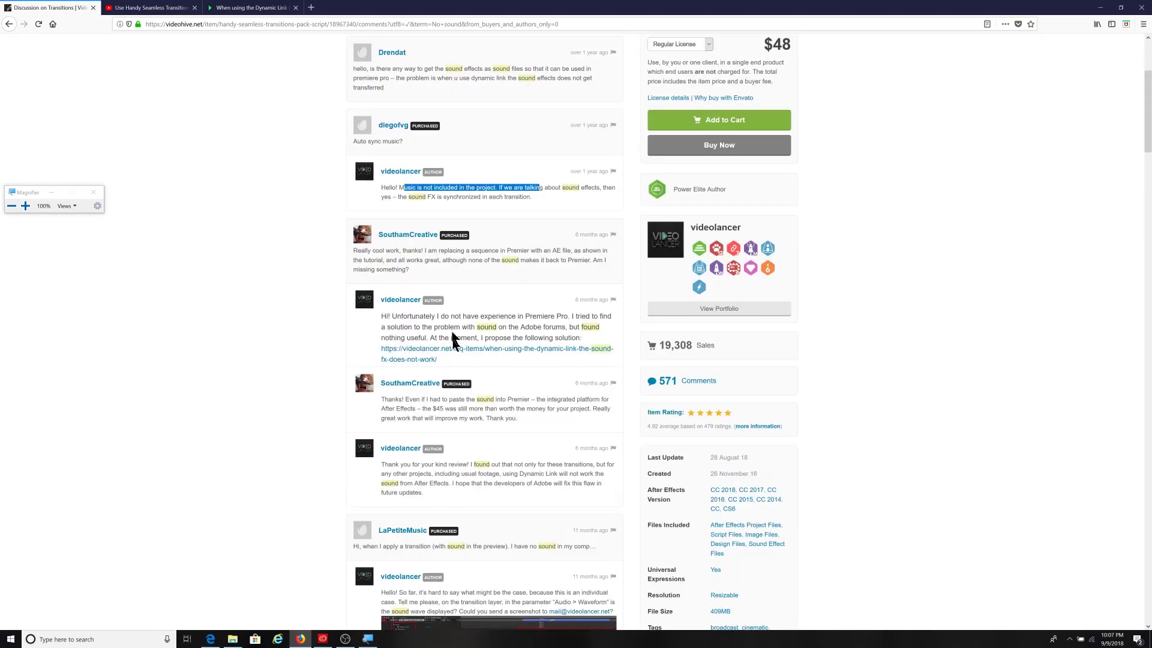
scroll(454, 342, "up", 4)
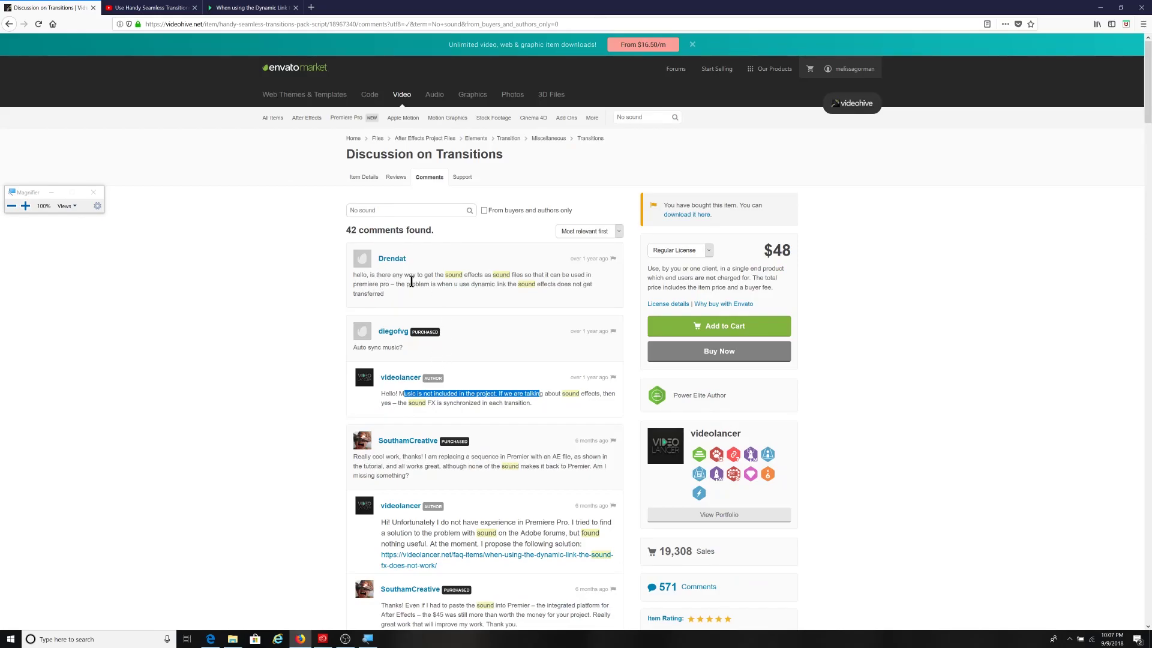
scroll(409, 373, "down", 5)
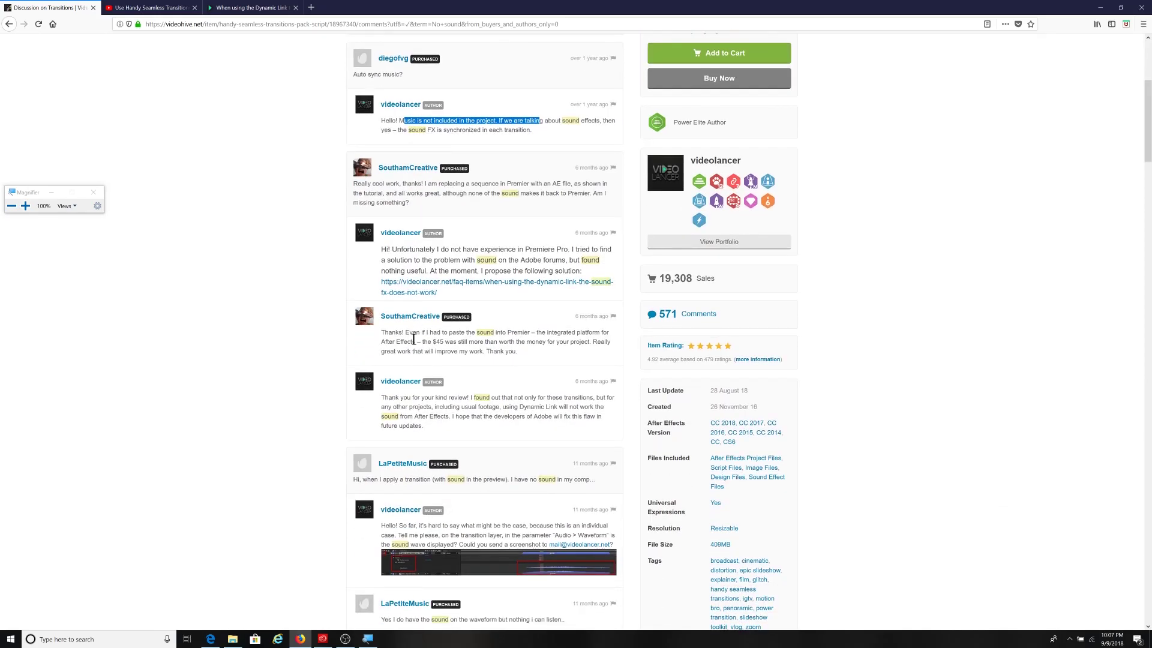
scroll(413, 340, "up", 5)
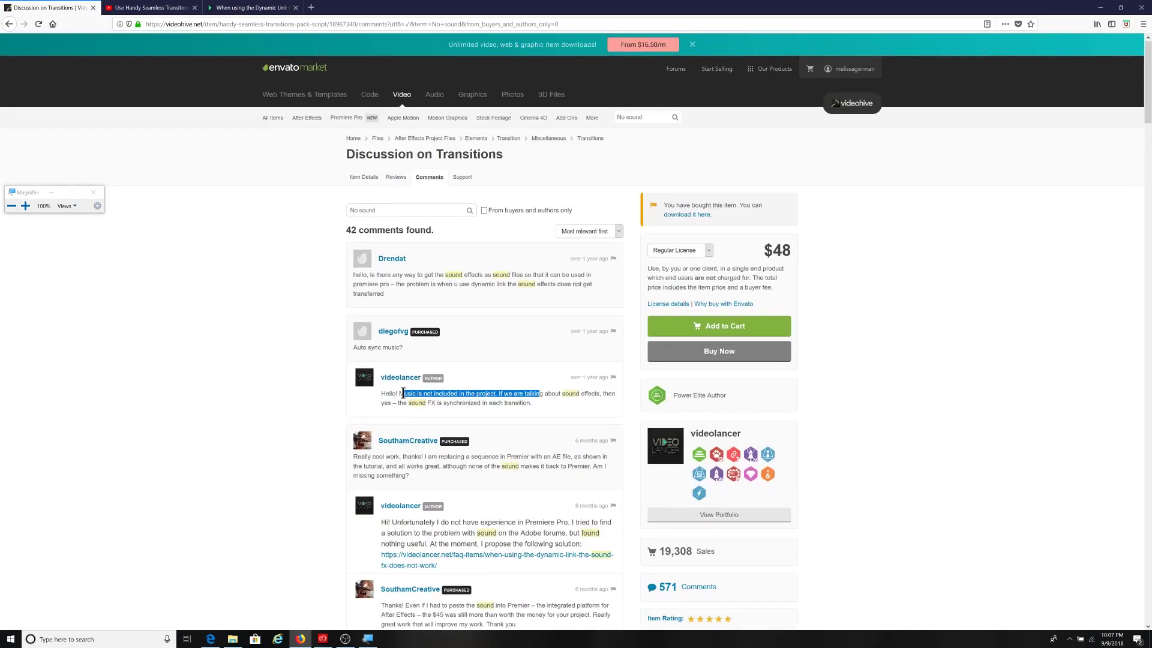